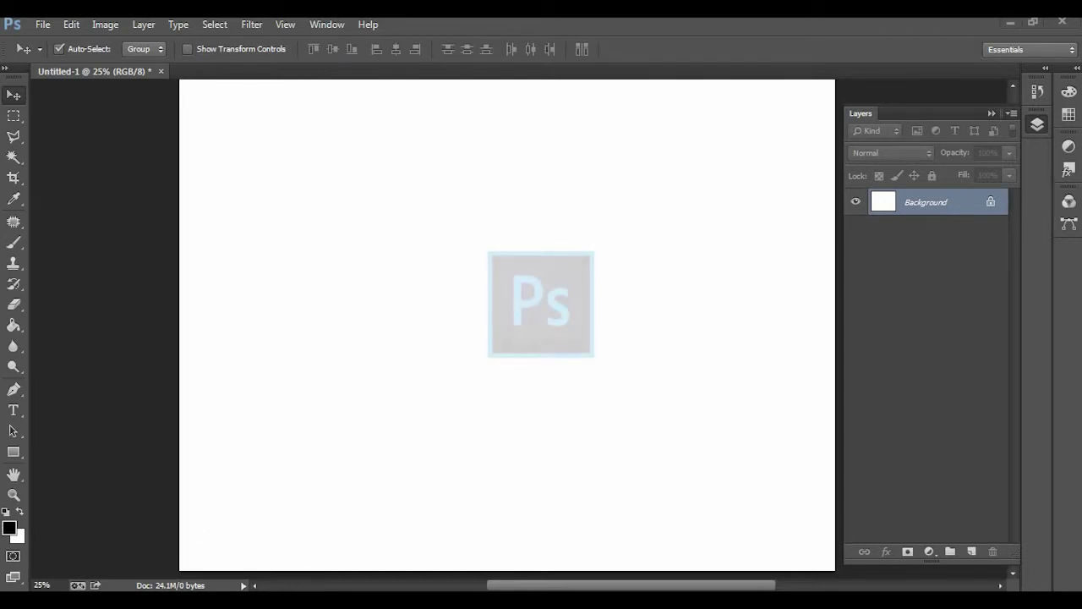
- Drag the signature JPEG from the Desktop folder onto the blank canvas, nudging it slightly left
mouse_move(619, 587)
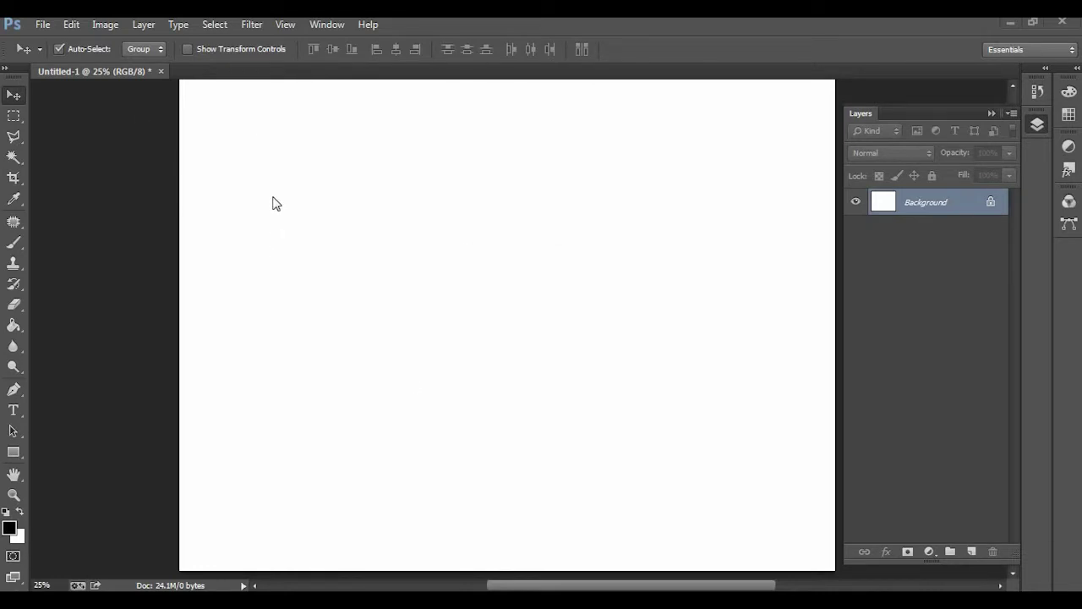
key(alt+Tab)
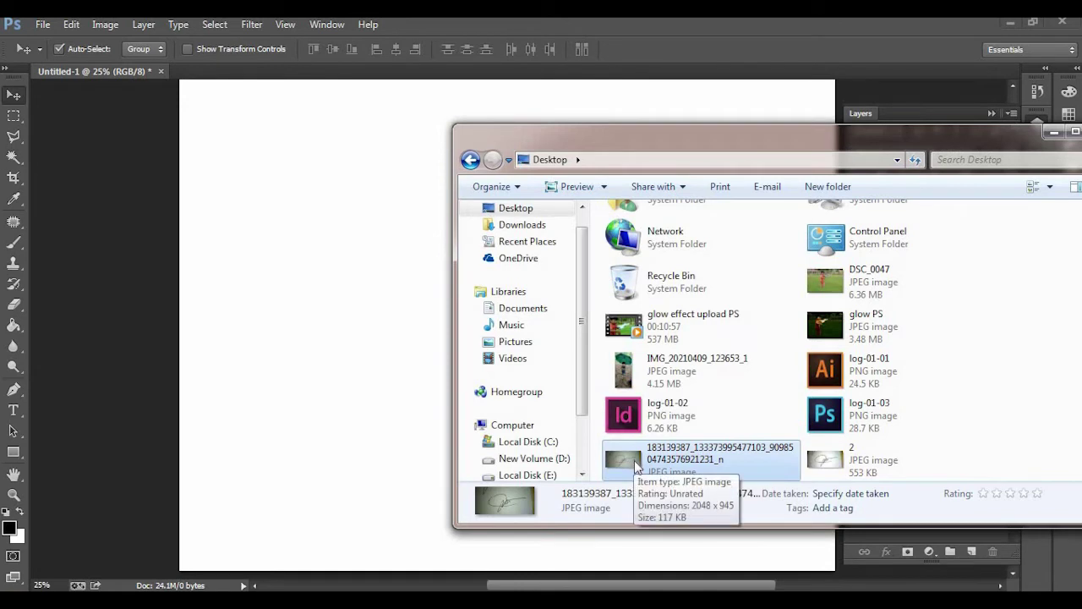
click(28, 233)
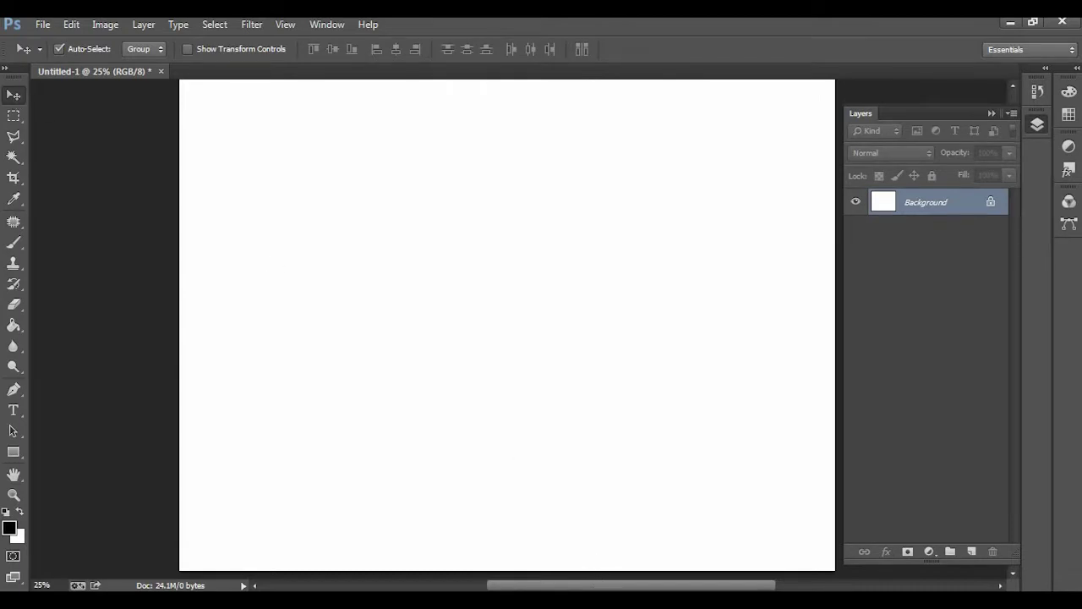
key(alt+Tab)
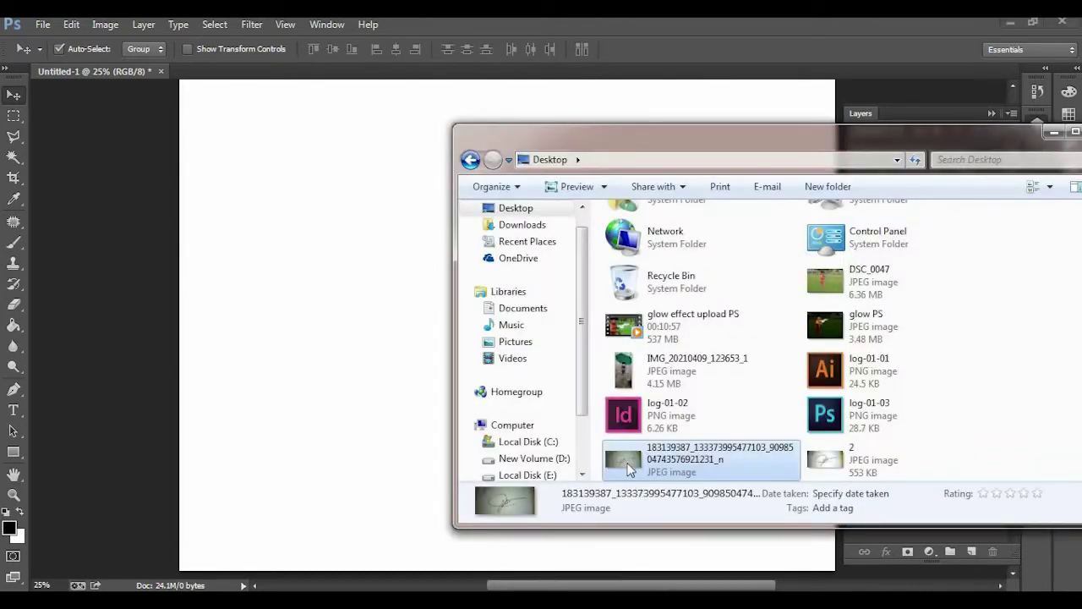
drag(628, 466, 381, 358)
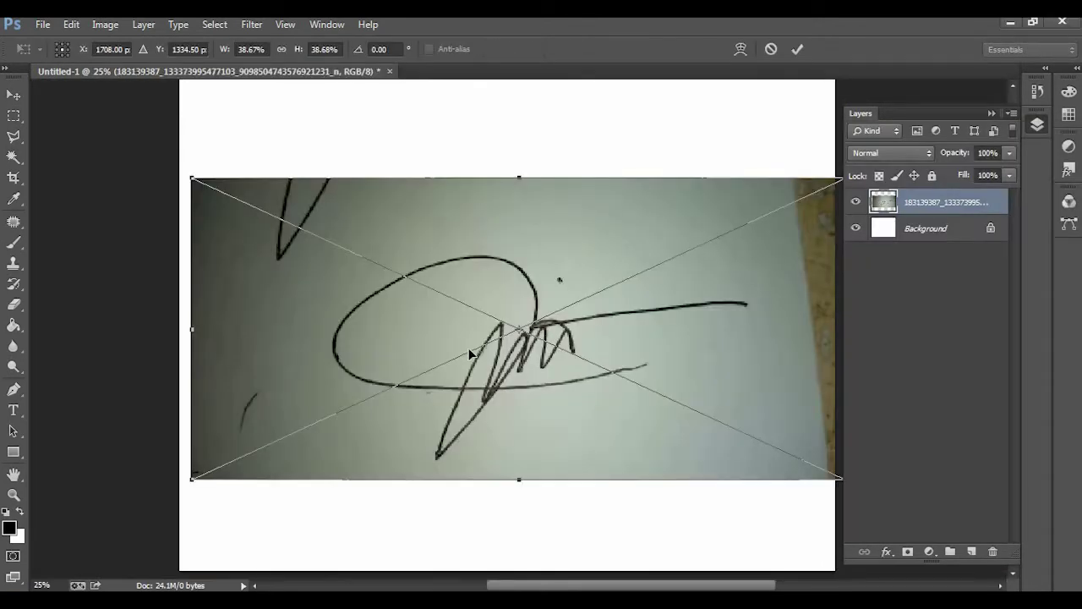
drag(476, 348, 469, 348)
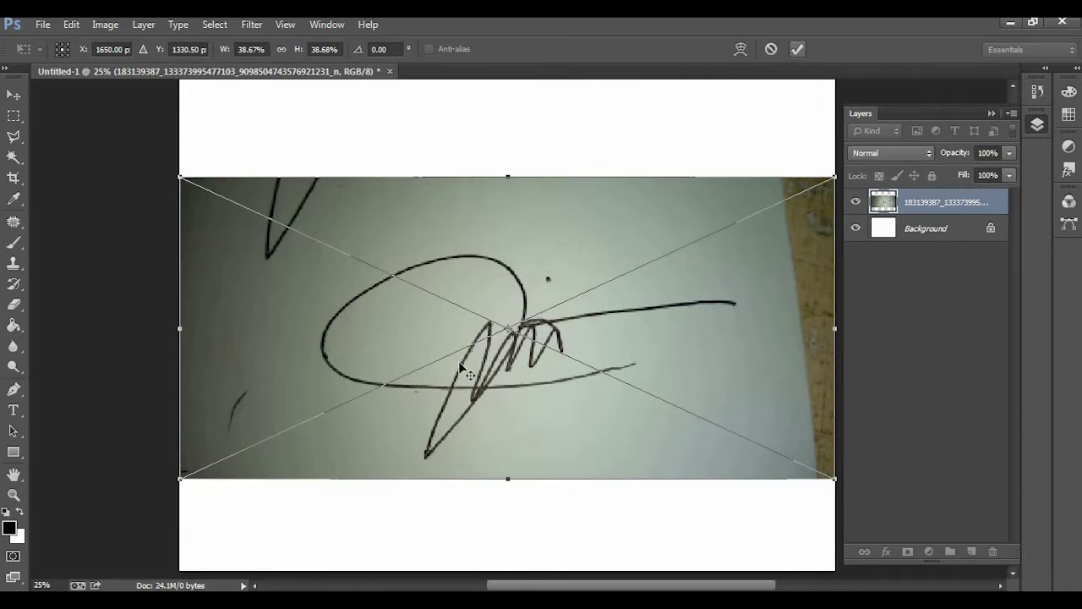
- Commit the placed signature photo and rasterize its layer into plain pixels
key(Return)
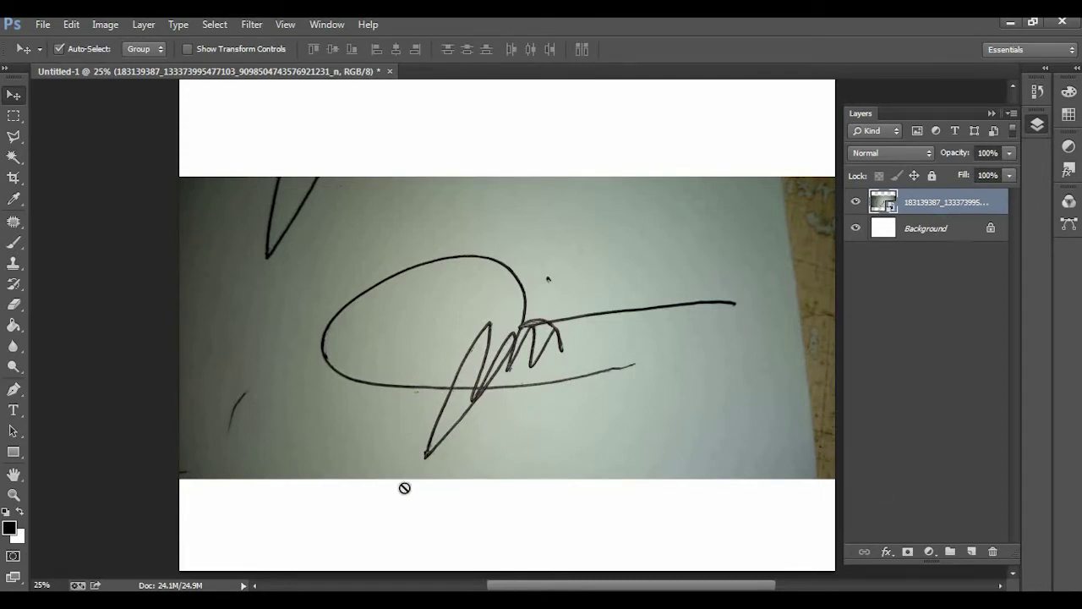
right_click(911, 207)
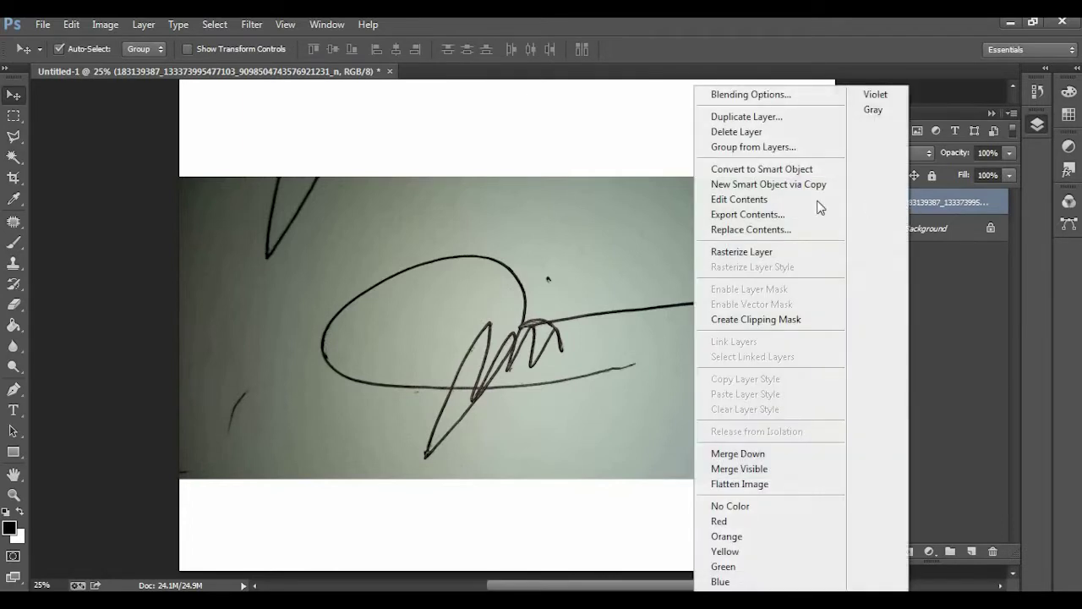
click(776, 257)
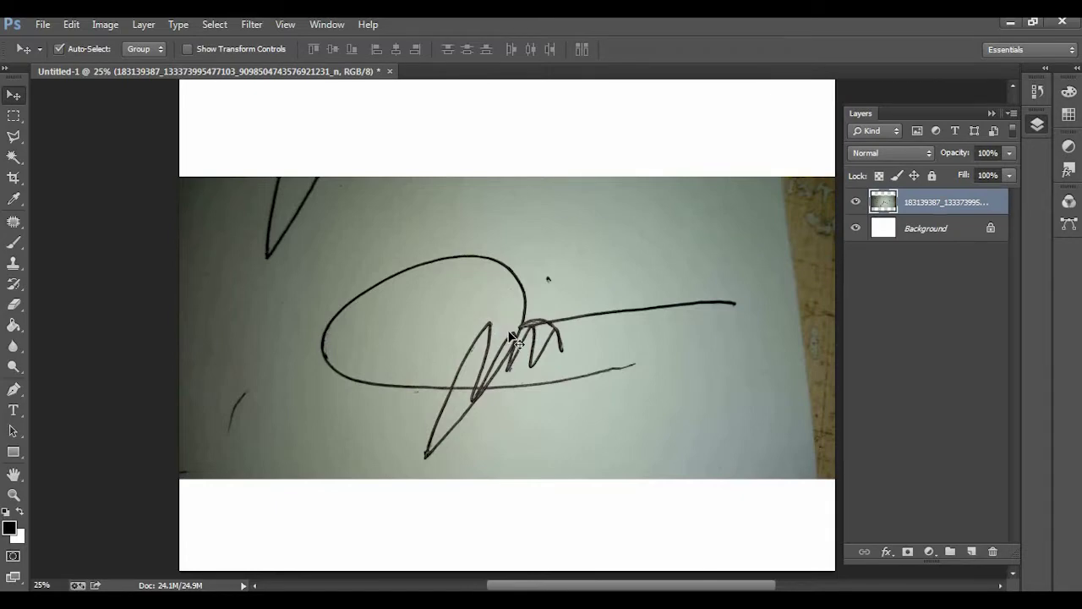
key(ctrl+u)
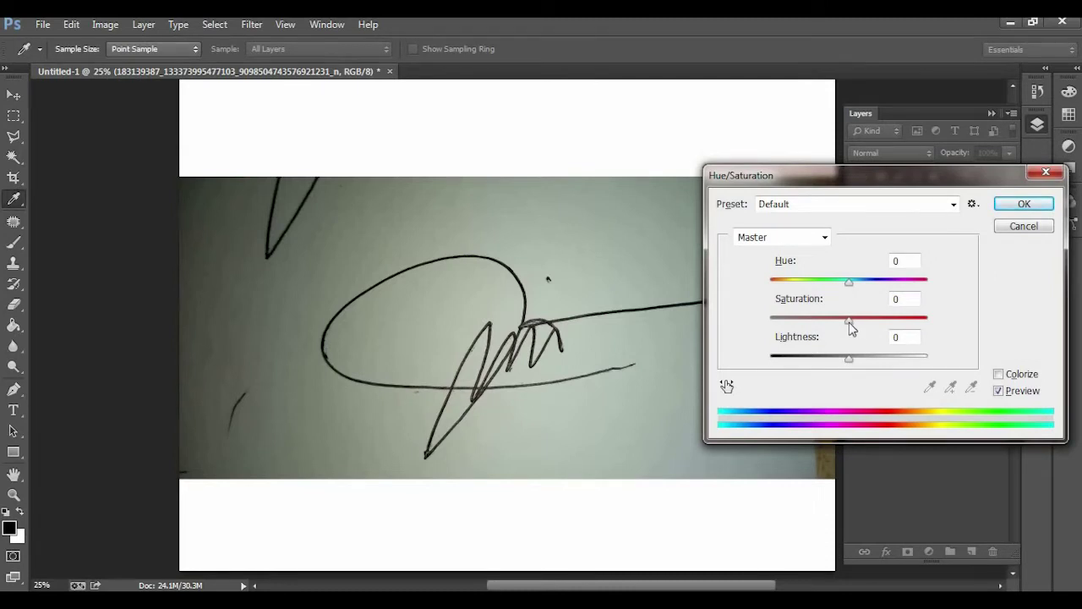
- Desaturate the signature photo to grayscale with Saturation -100, then apply Auto Tone
drag(849, 322, 763, 314)
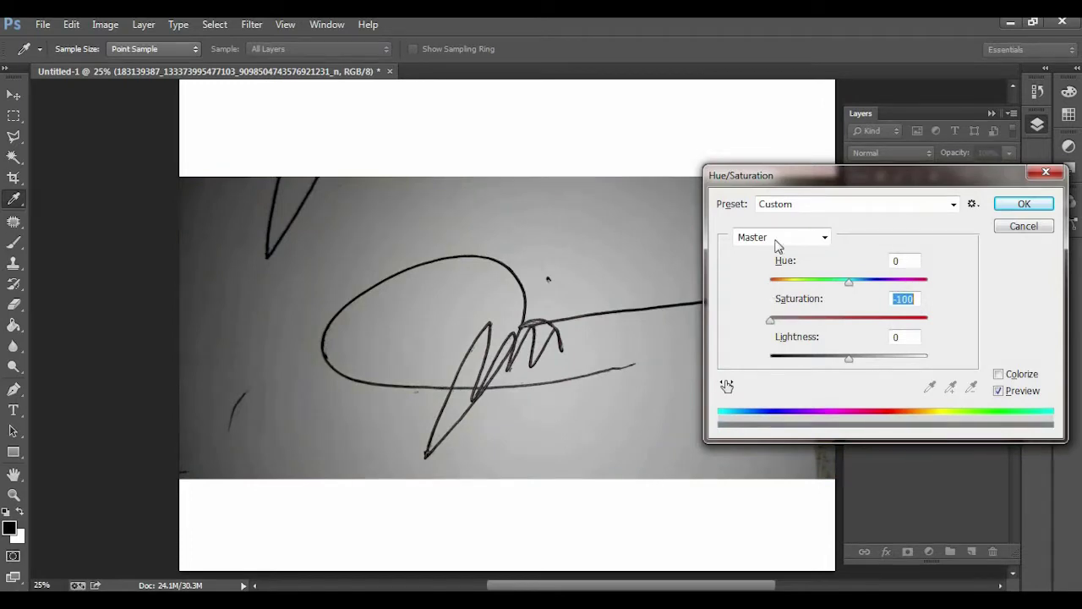
drag(790, 179, 806, 348)
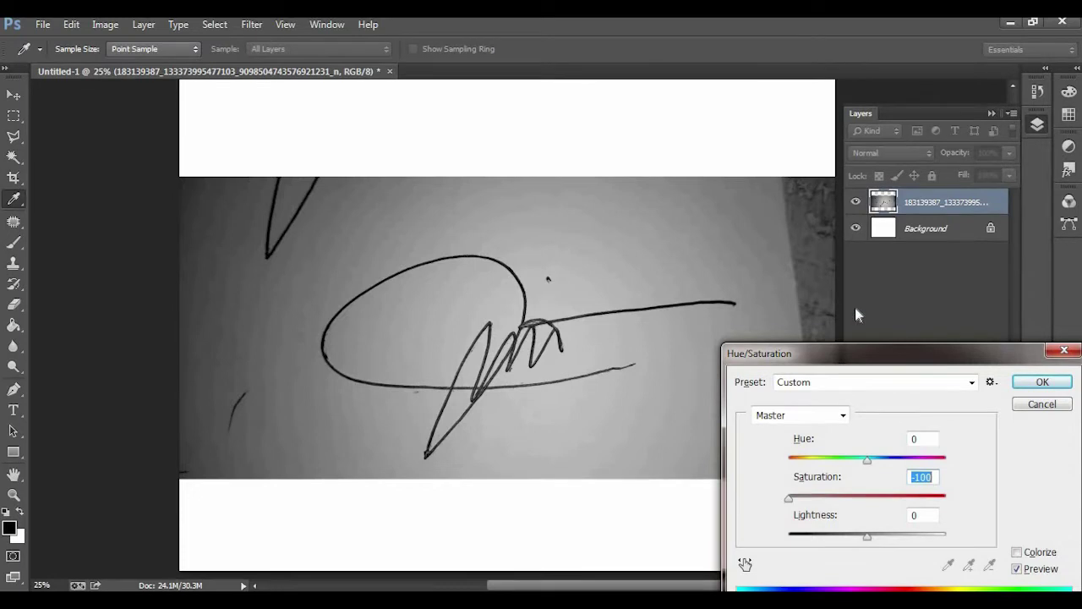
drag(930, 366, 865, 325)
key(v)
key(Return)
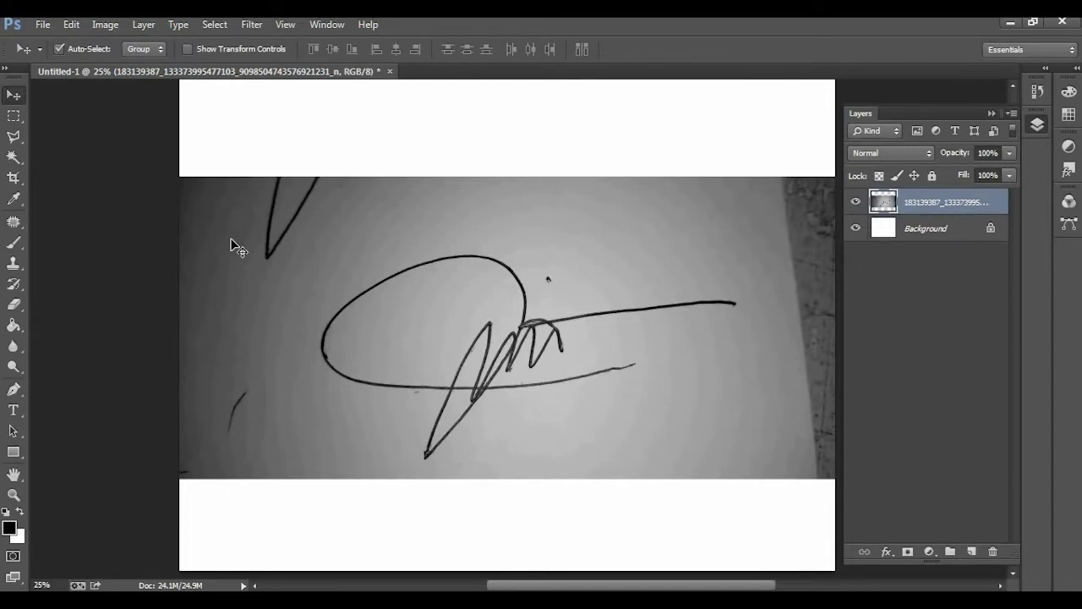
key(ctrl+shift+l)
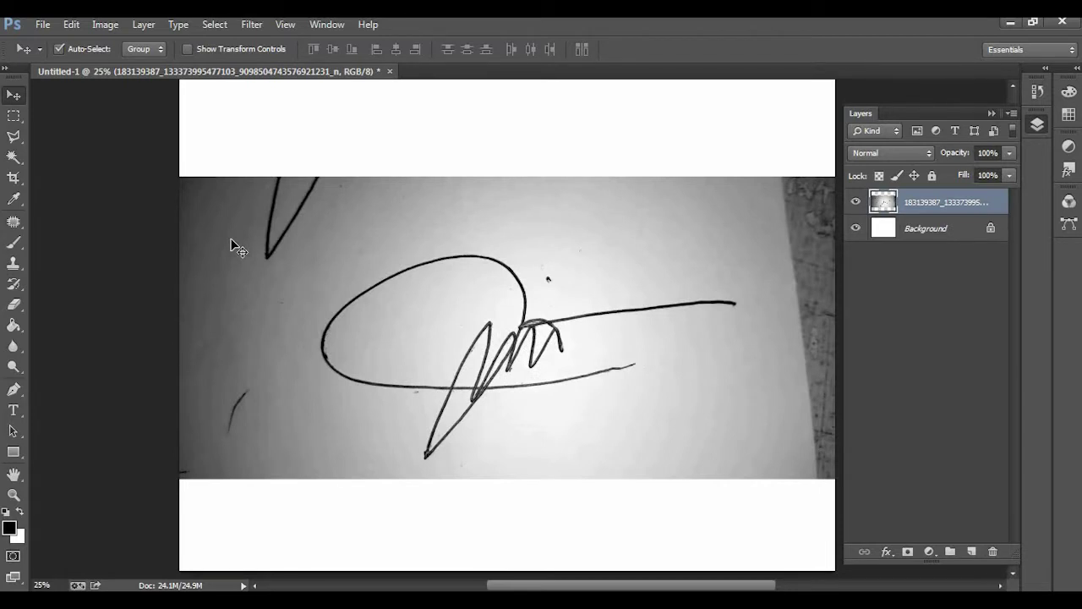
key(ctrl+l)
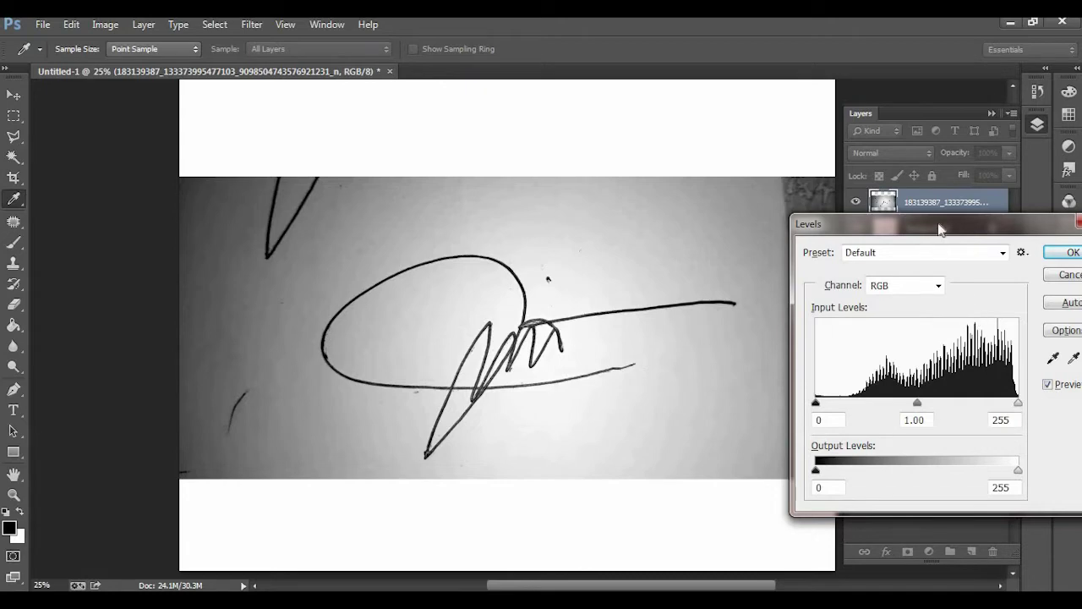
- Apply Levels with input black point 113 and white point 189
drag(969, 236, 940, 195)
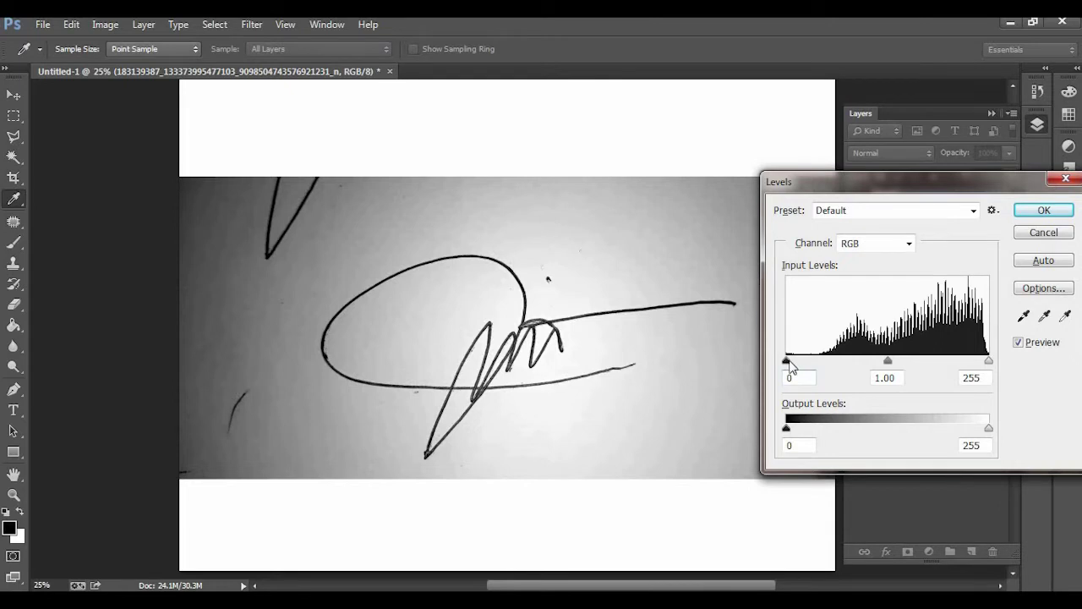
drag(787, 361, 946, 361)
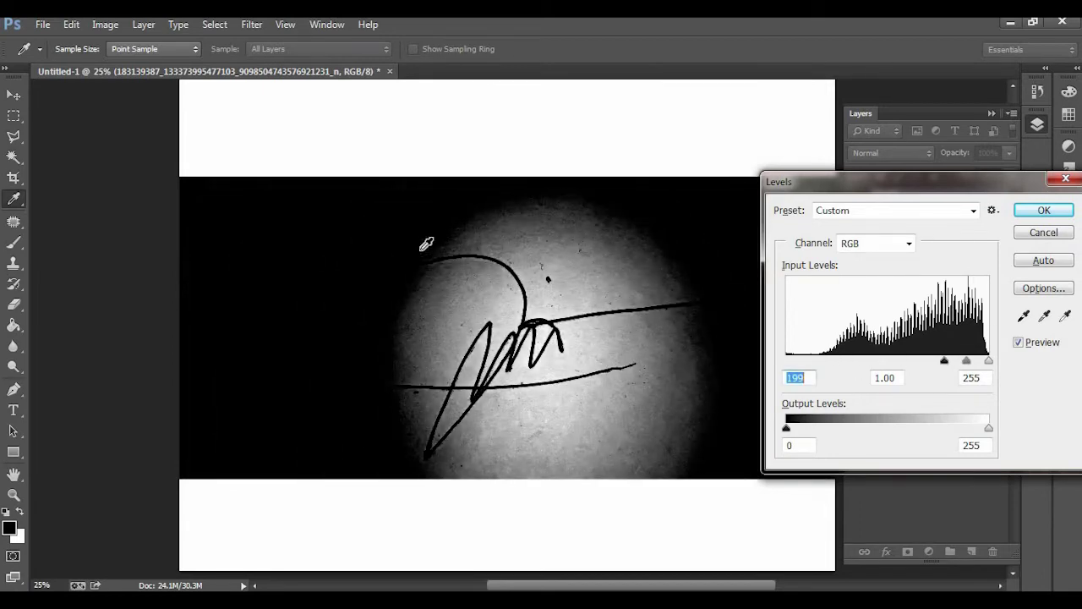
drag(943, 363, 869, 362)
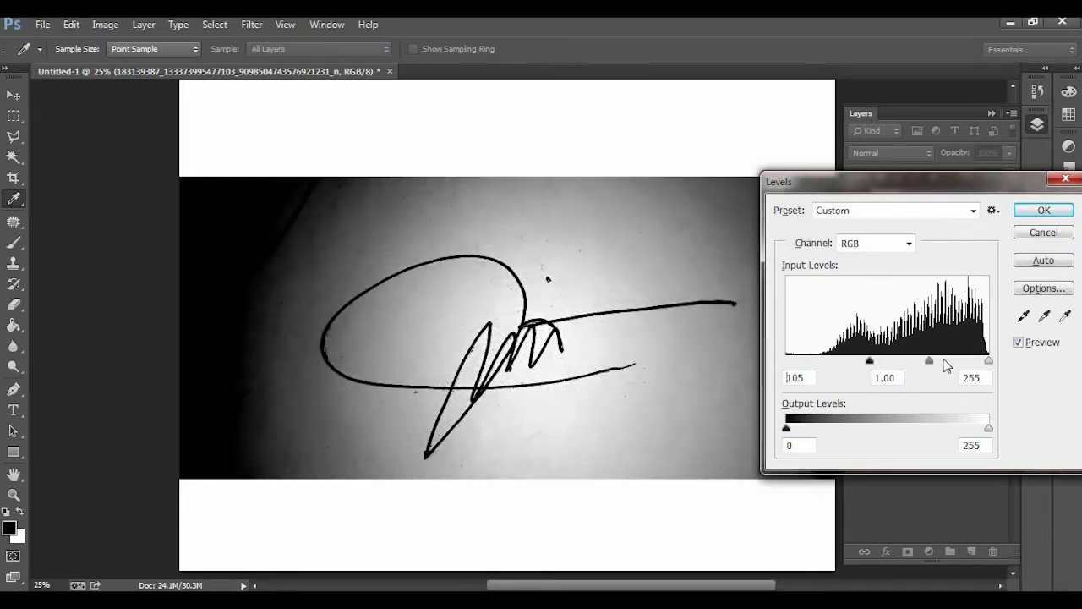
drag(988, 363, 942, 363)
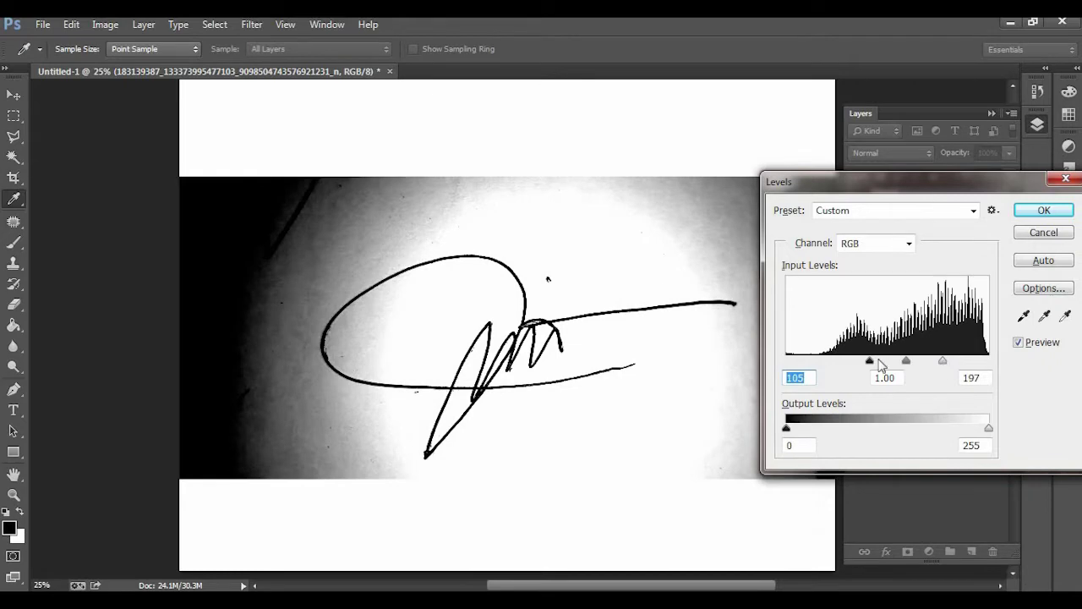
drag(870, 362, 873, 362)
drag(942, 362, 876, 361)
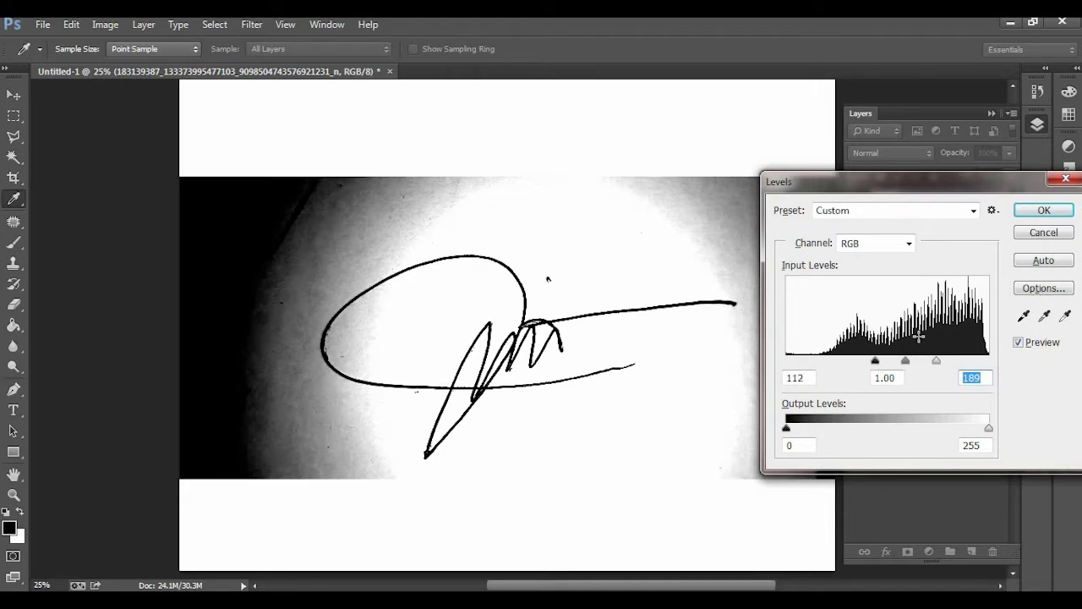
click(1032, 212)
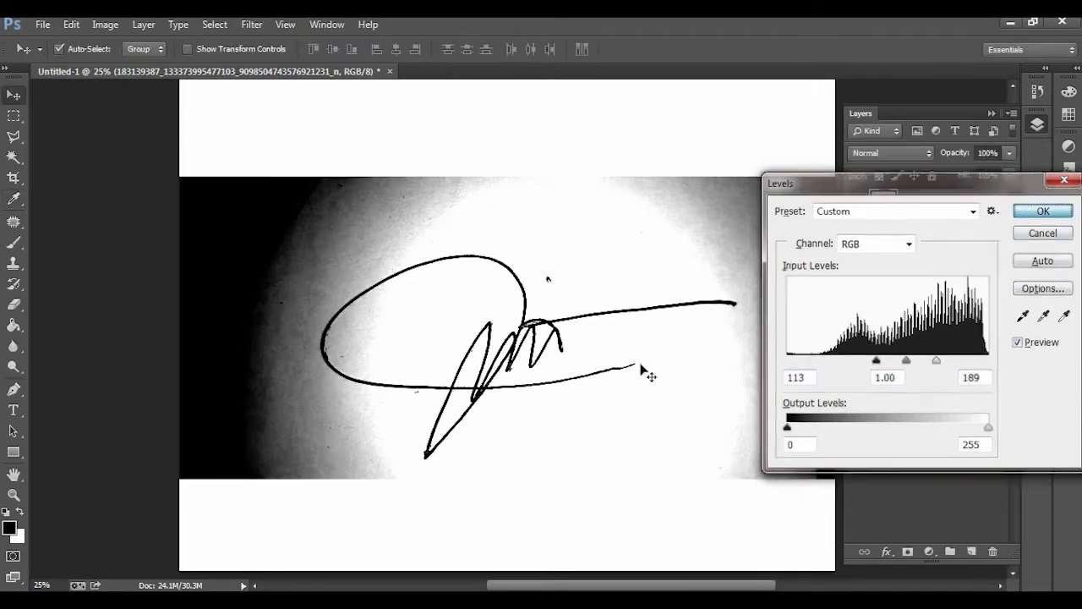
key(Return)
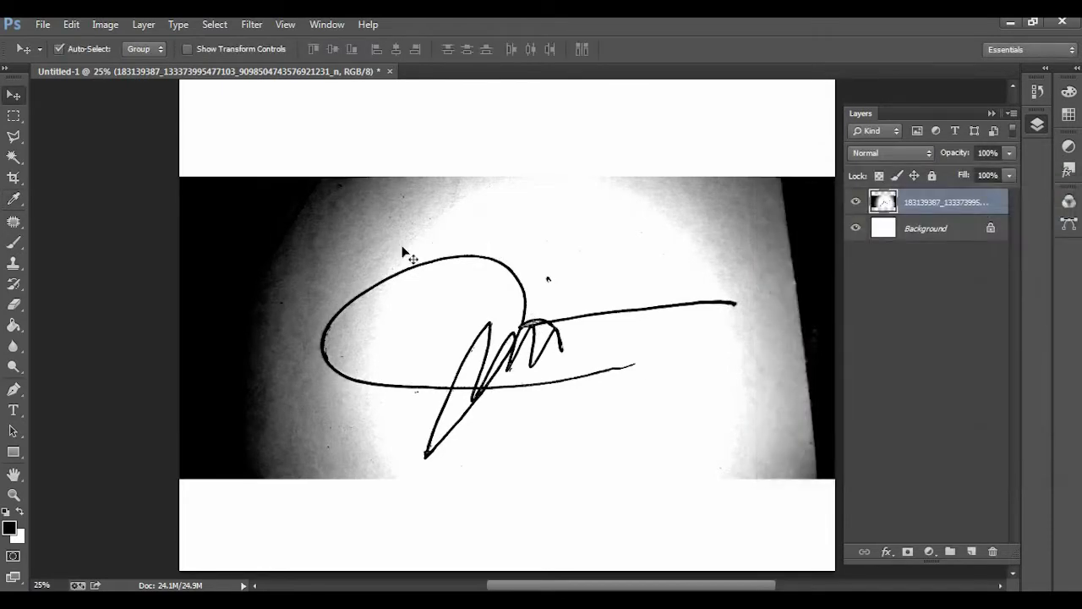
- Zoom in and select the black signature strokes with the Magic Wand, adding further strokes
click(12, 157)
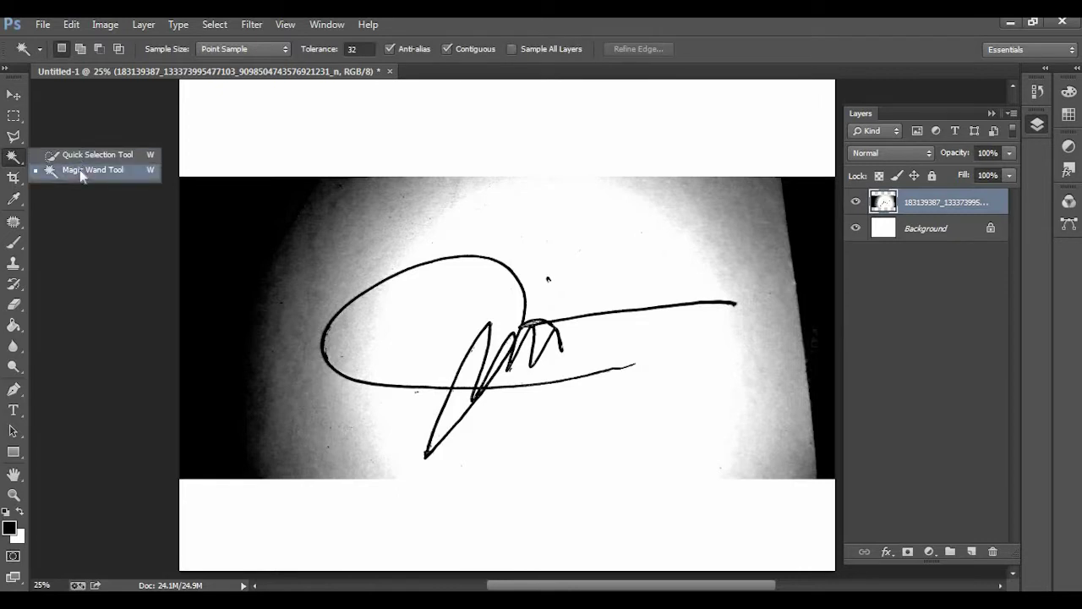
click(81, 170)
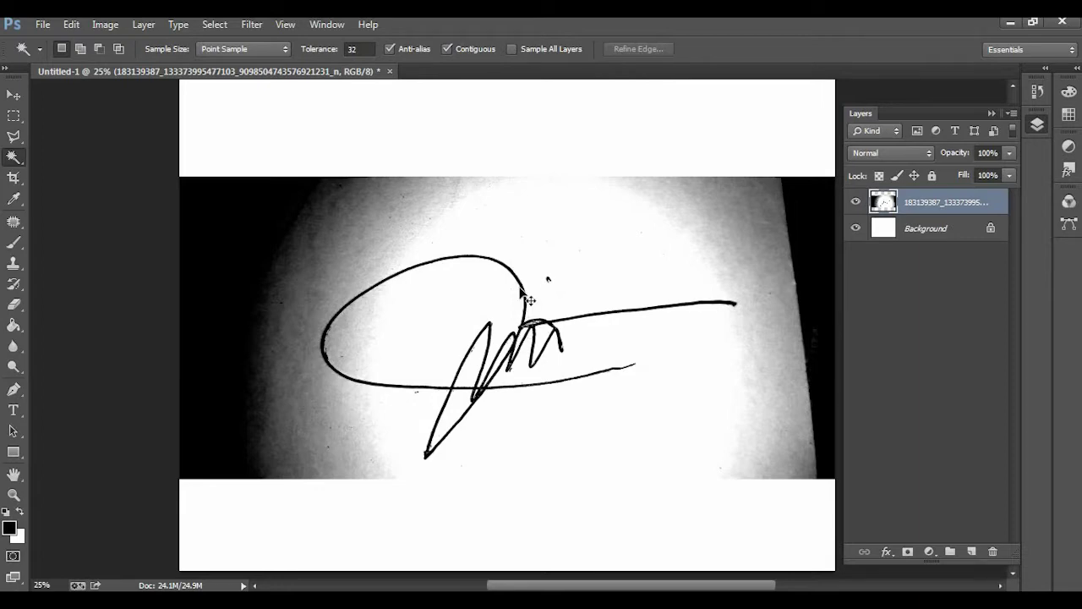
key(ctrl+plus)
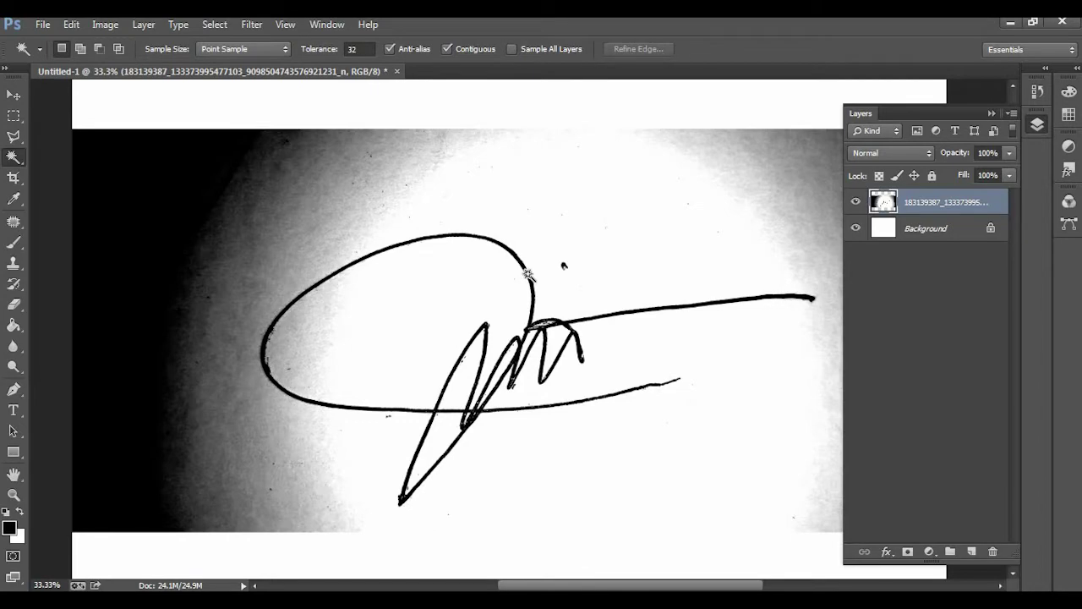
click(530, 280)
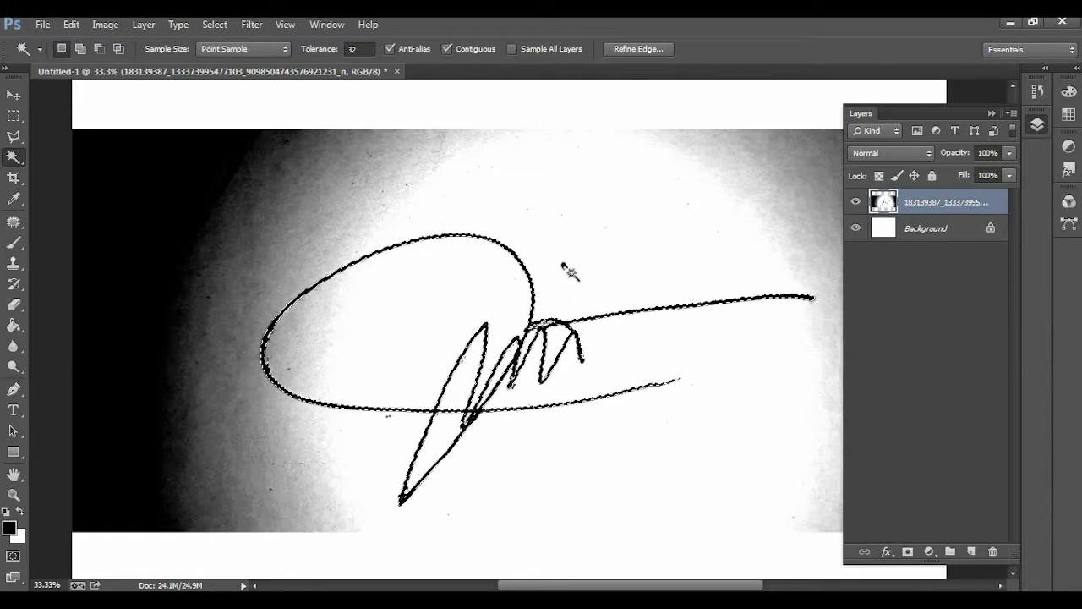
key(shift)
key(shift)
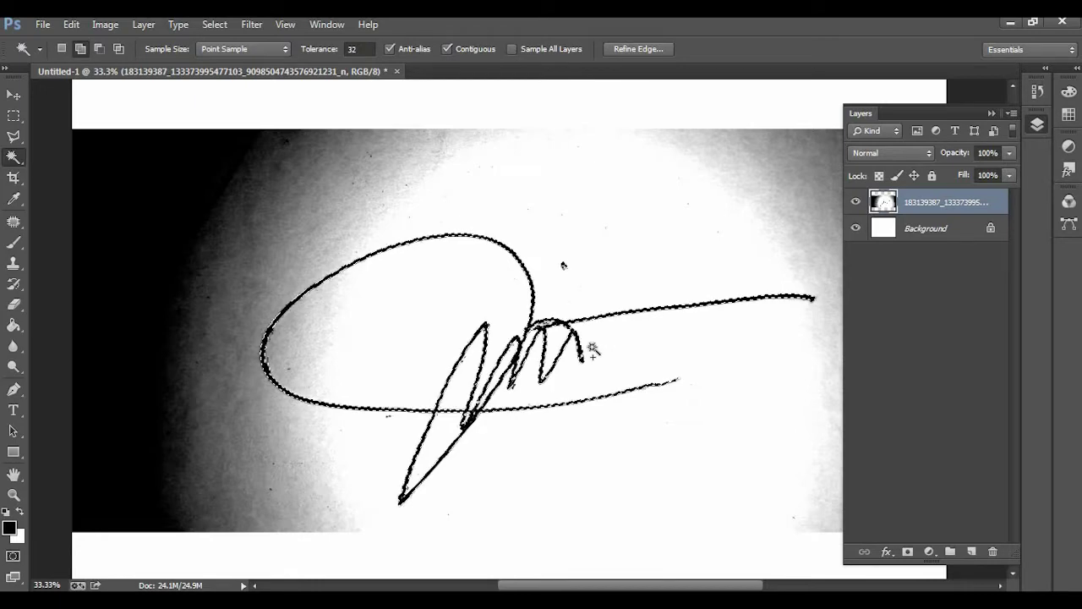
shift+click(565, 263)
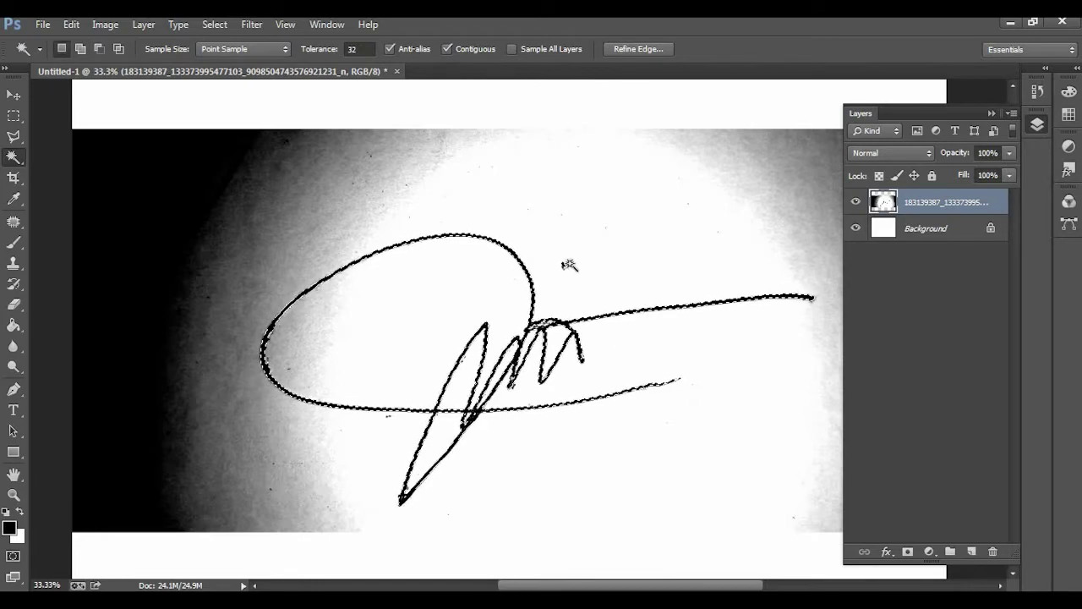
- Copy the selected strokes and create a new Clipboard-preset document
click(71, 25)
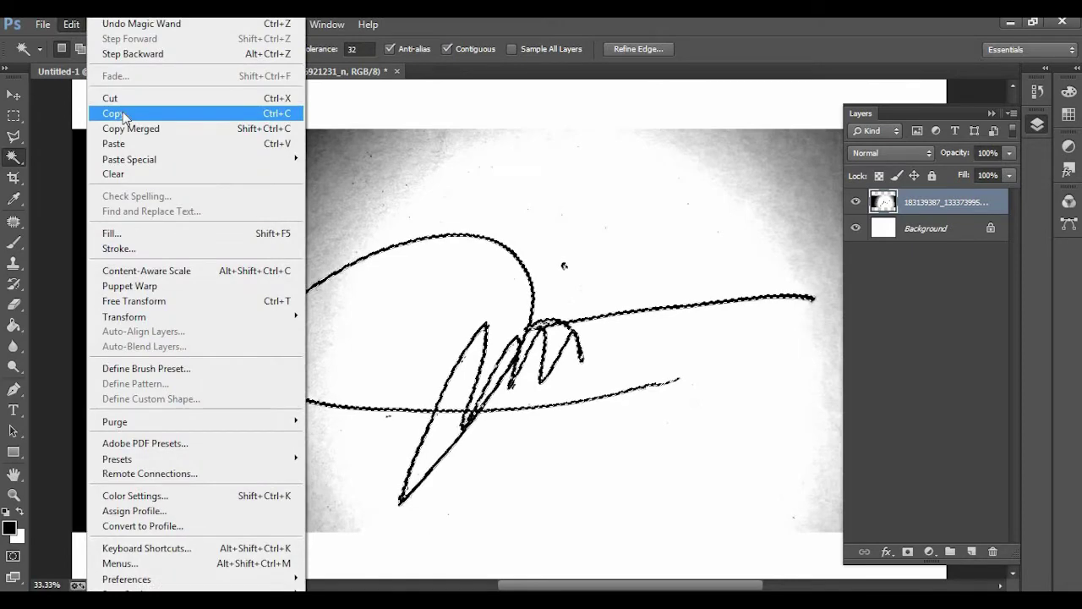
click(123, 112)
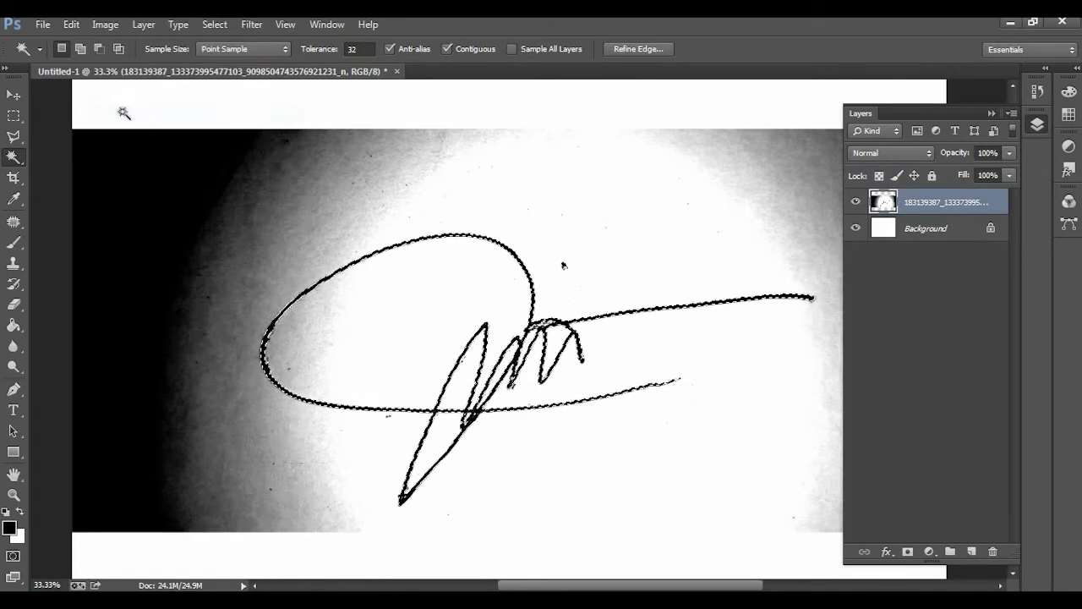
click(42, 24)
click(64, 41)
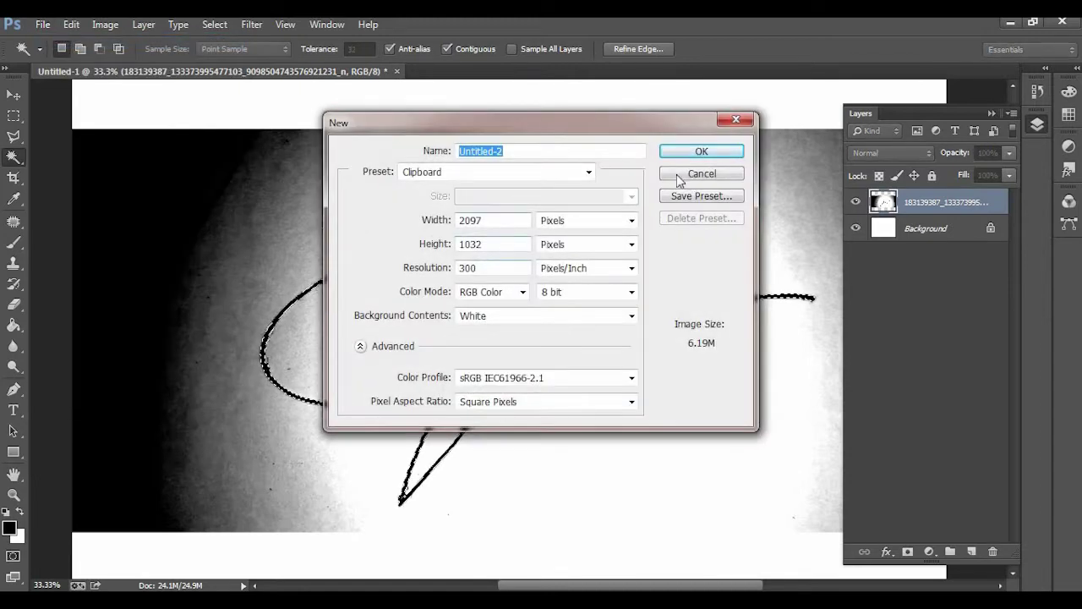
click(705, 153)
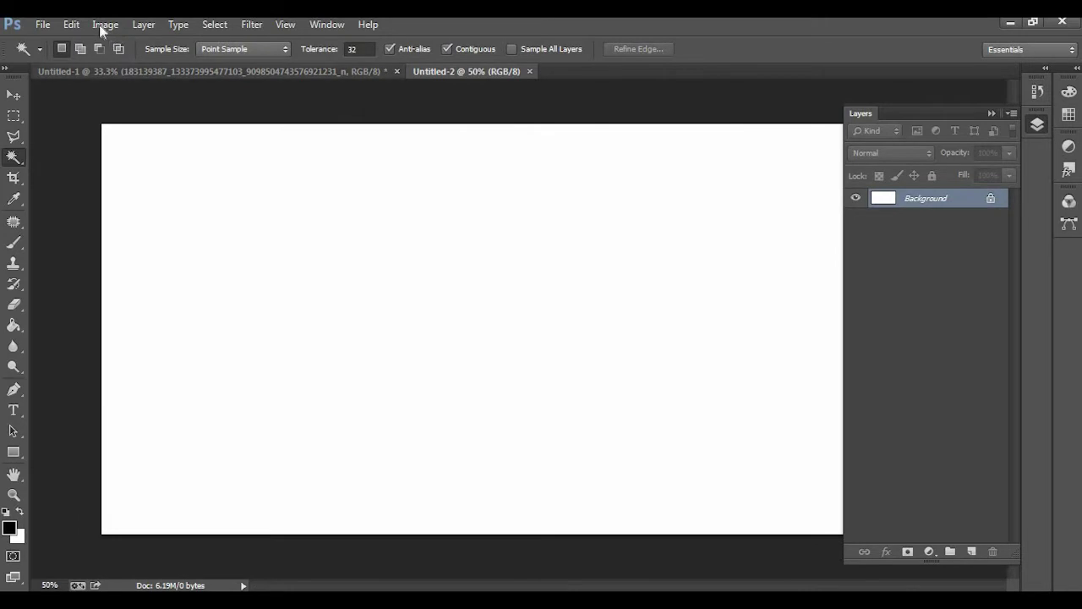
- Paste the signature into Untitled-2 and hide the white Background to check transparency
click(73, 23)
click(114, 143)
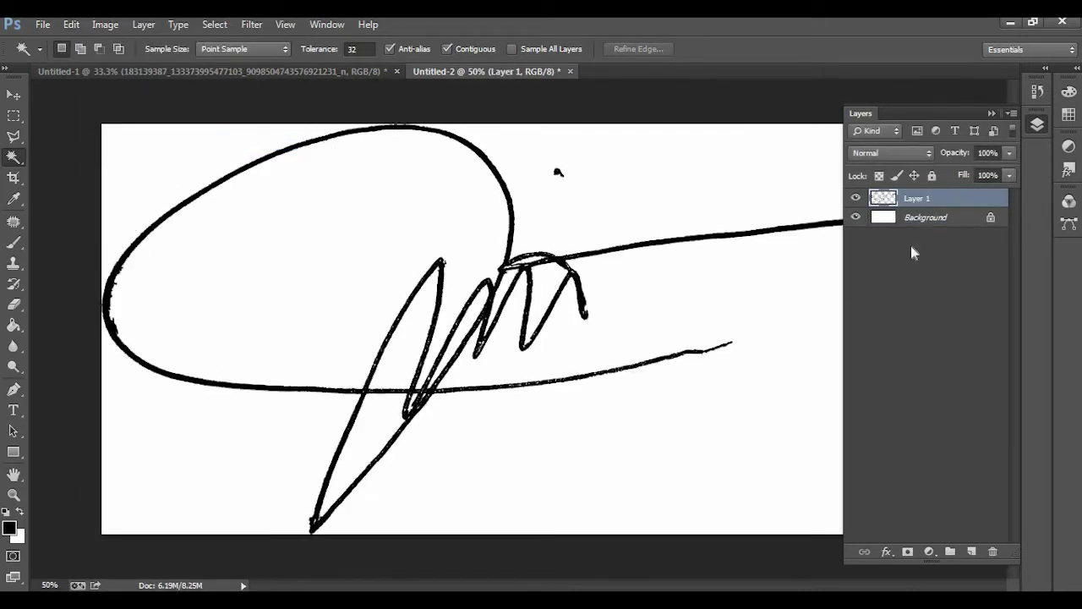
click(856, 219)
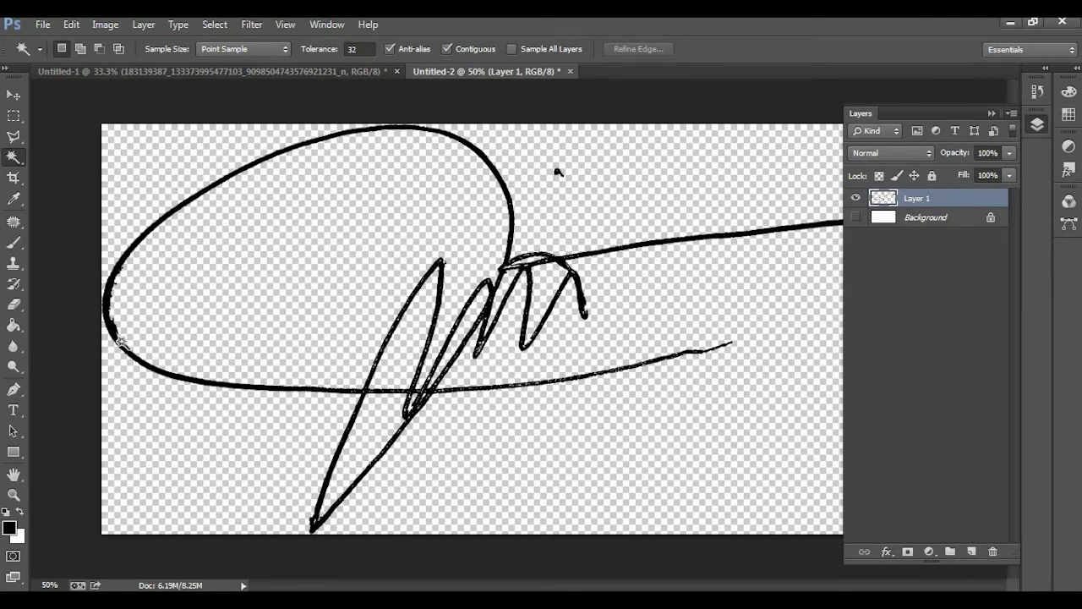
- Show the Background again, zoom in near 100%, and Magic Wand-select the black strokes
click(856, 218)
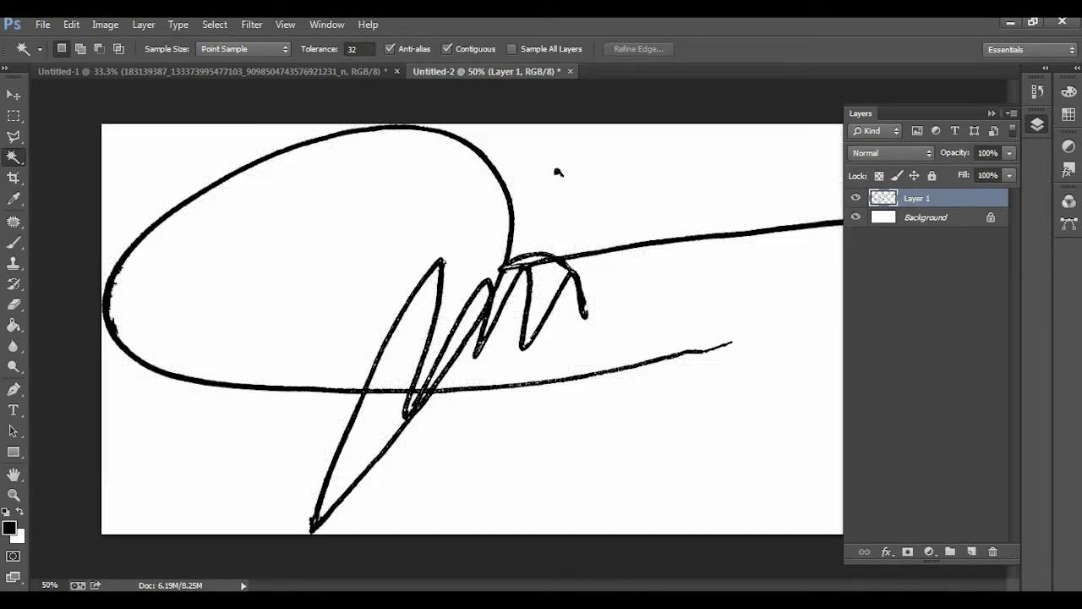
click(12, 496)
click(476, 335)
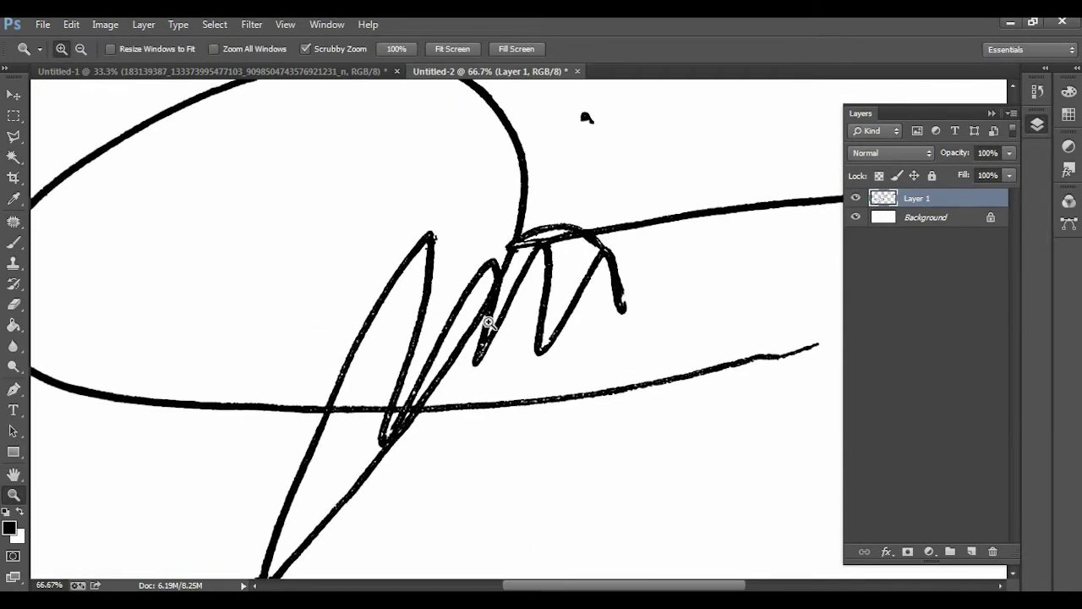
click(489, 322)
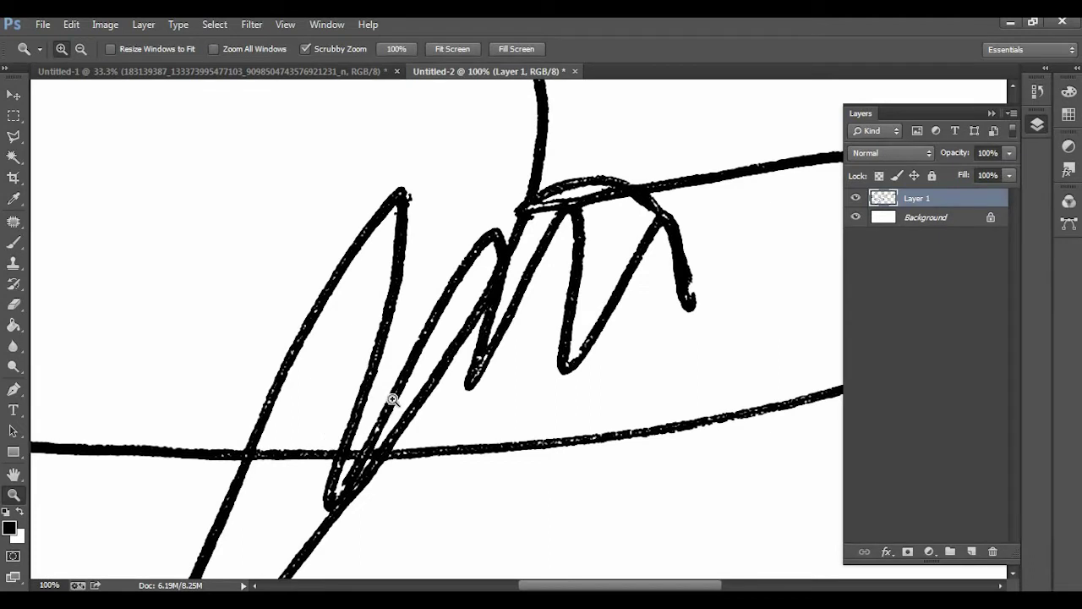
click(13, 159)
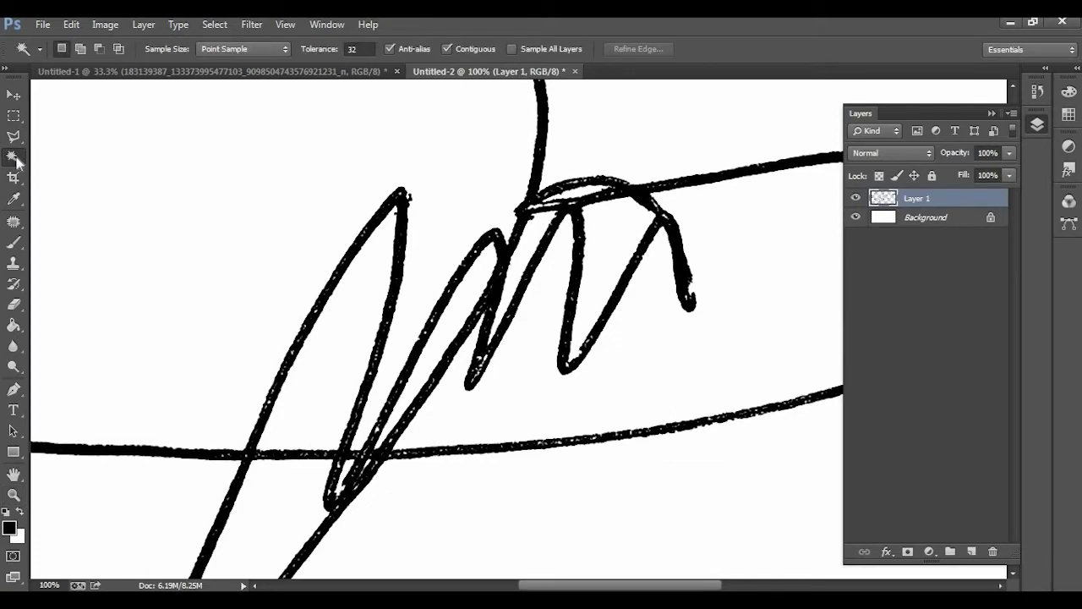
click(148, 454)
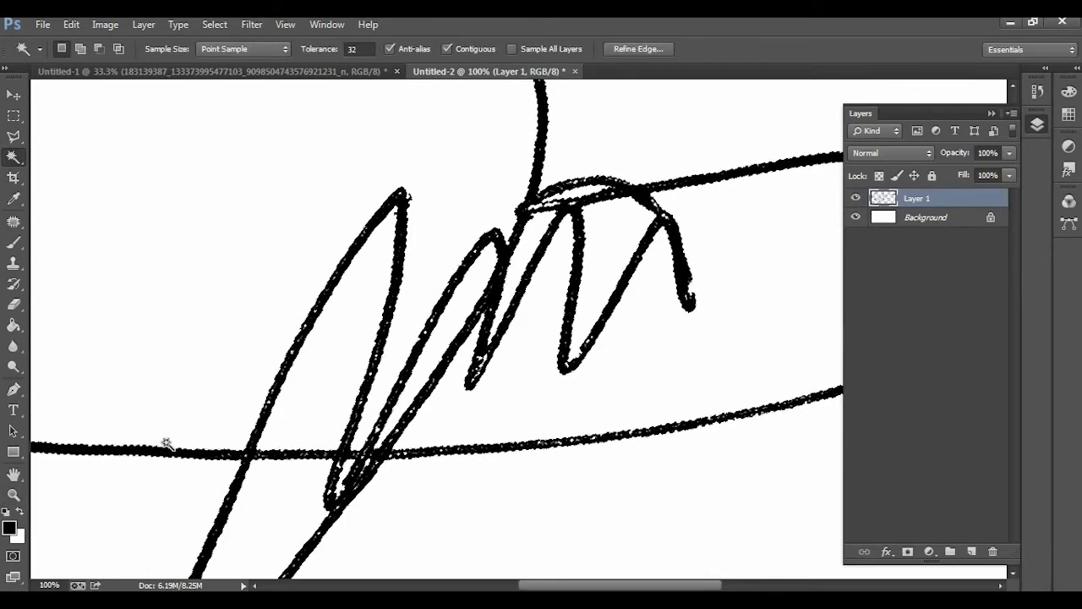
click(13, 243)
- Inspect the signature strokes around the document, zoom out to see it whole, and deselect
drag(14, 243, 85, 240)
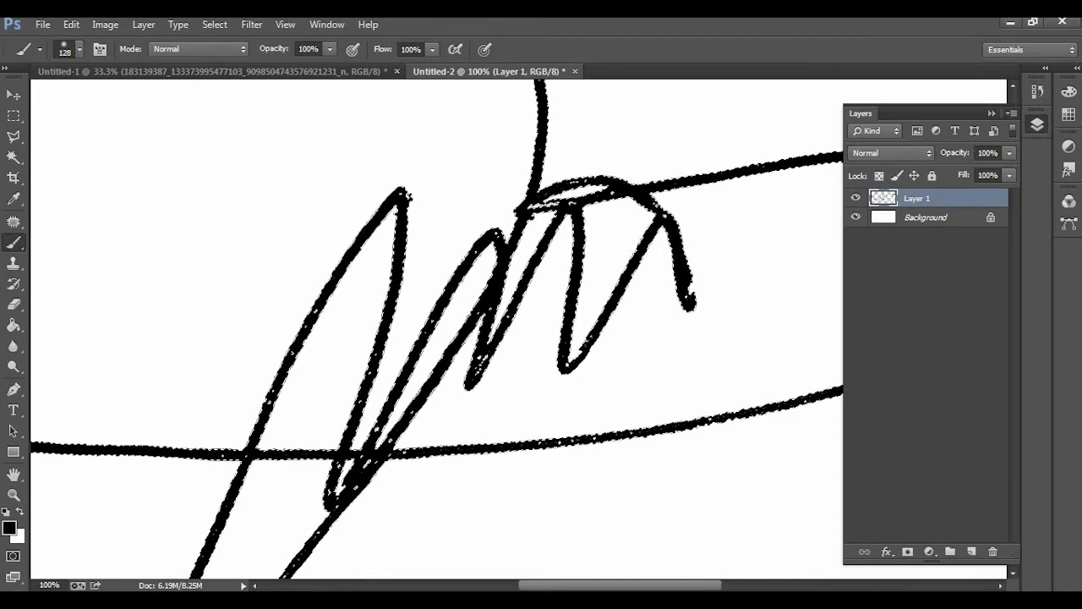
scroll(659, 336, up, 2)
scroll(659, 336, right, 6)
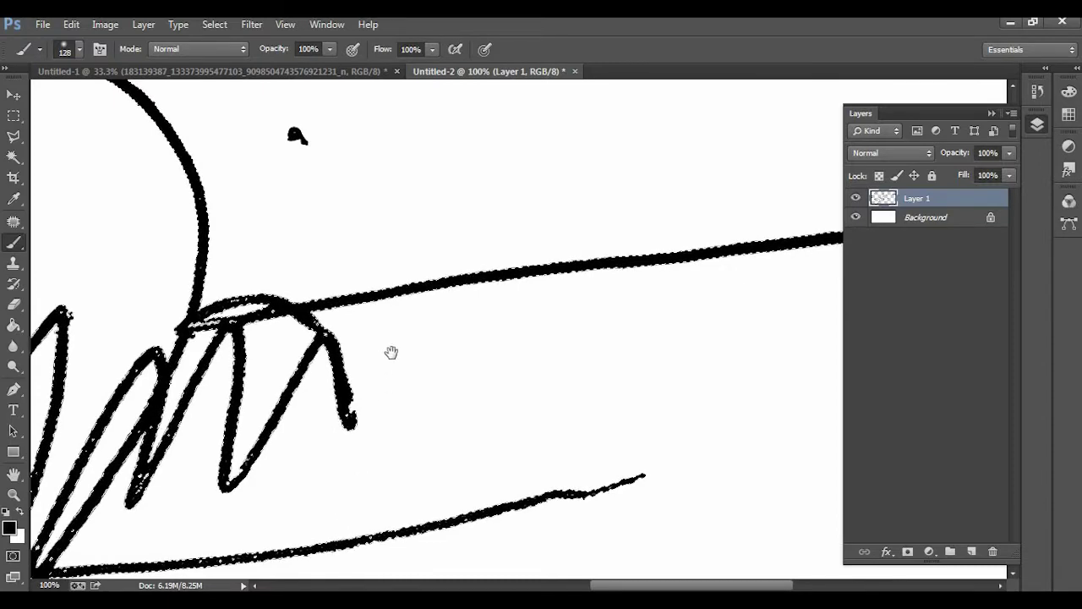
scroll(392, 352, down, 3)
scroll(391, 353, left, 1)
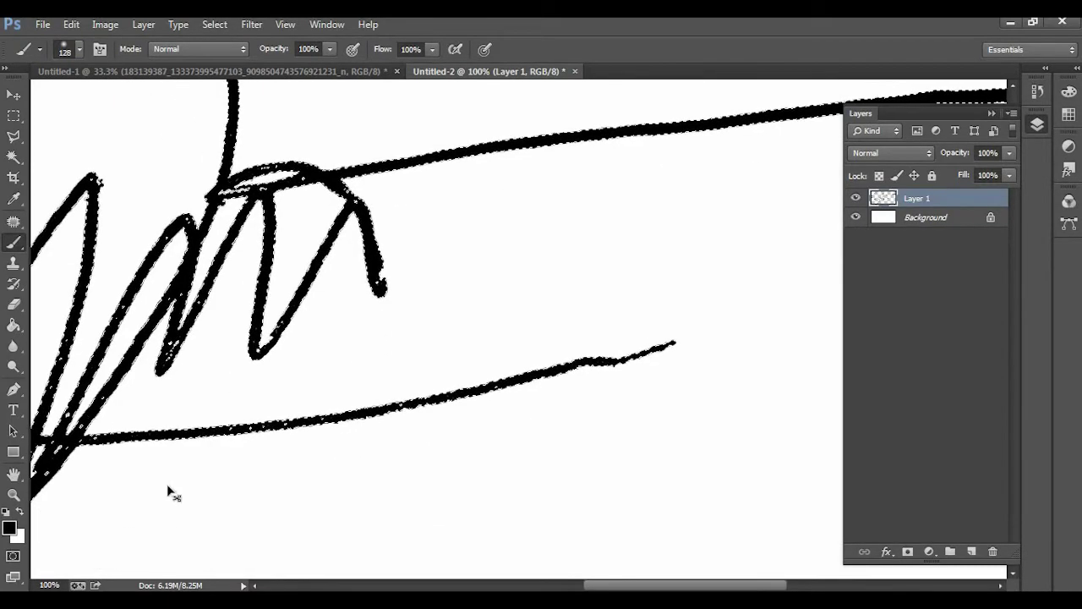
key(ctrl+minus)
key(ctrl+minus)
key(ctrl+minus)
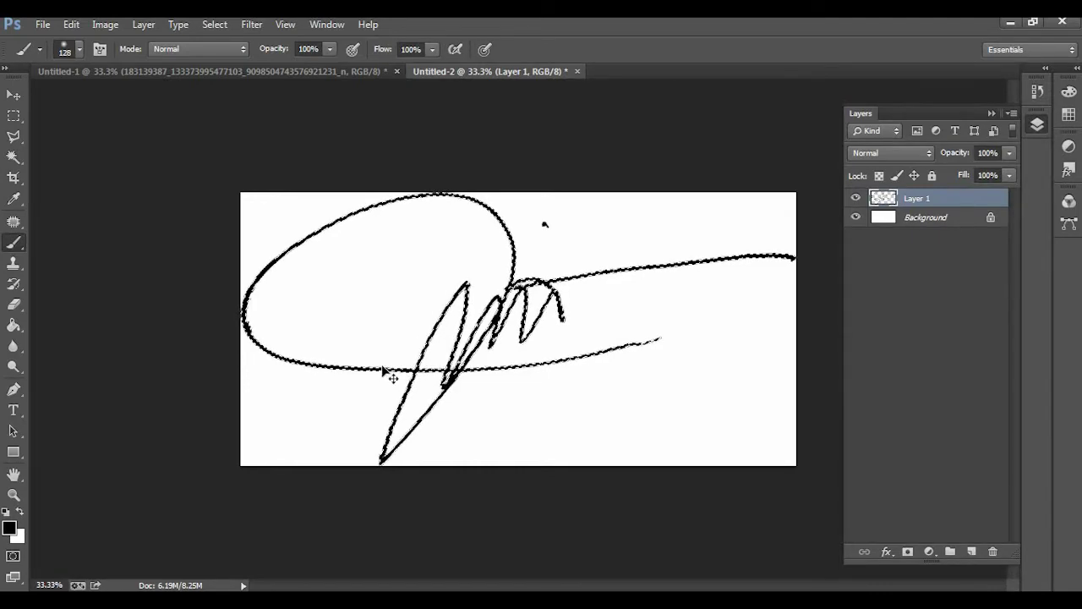
key(ctrl+d)
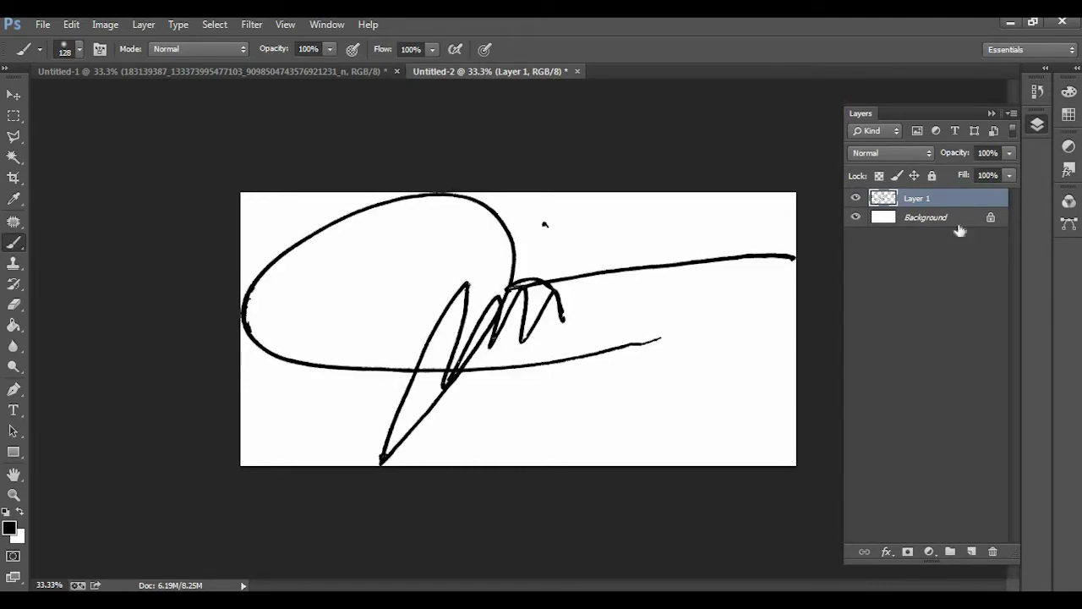
- Save a PNG copy named 'sample 1' to the Desktop with the default PNG options
click(855, 219)
click(855, 219)
click(42, 25)
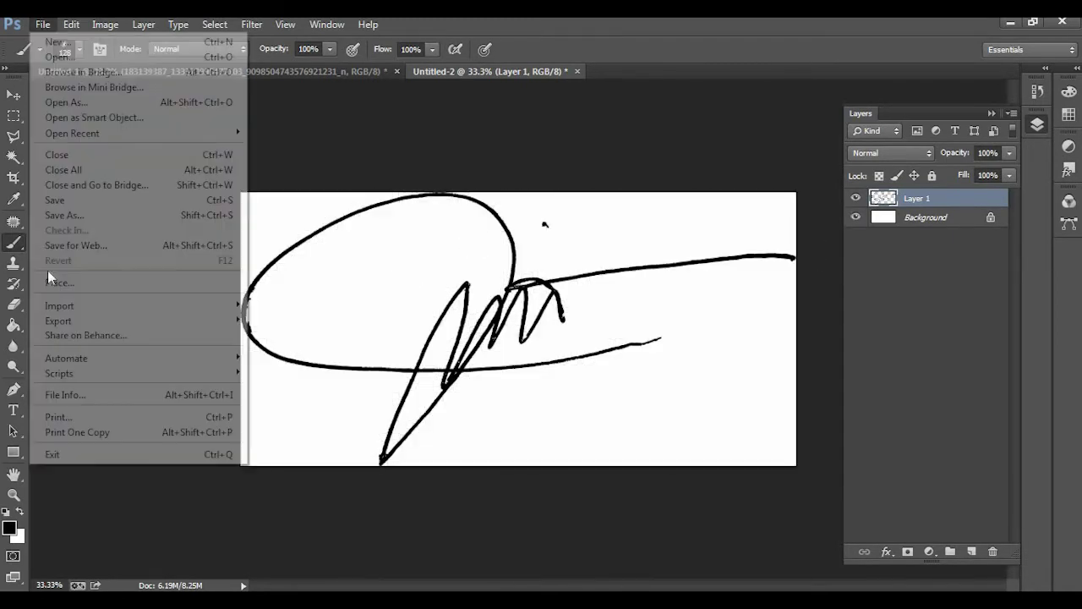
click(64, 217)
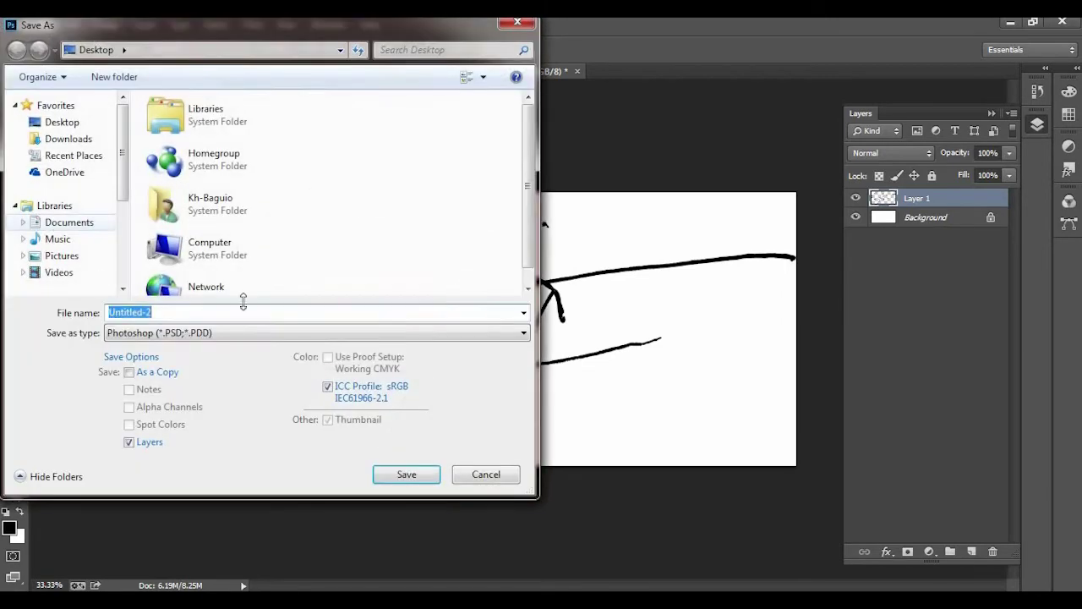
drag(527, 236, 527, 270)
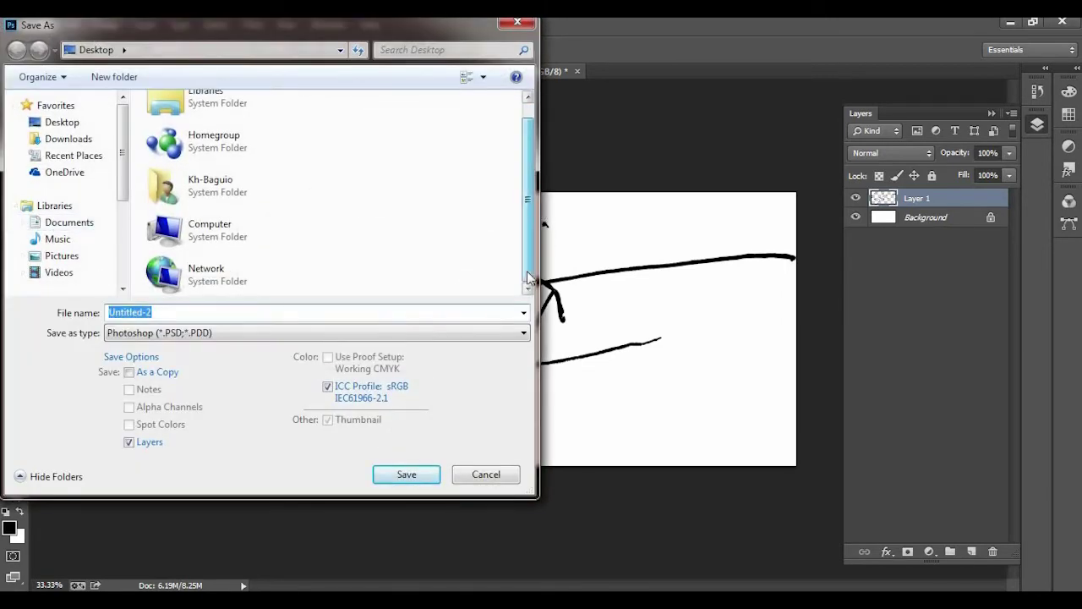
click(204, 333)
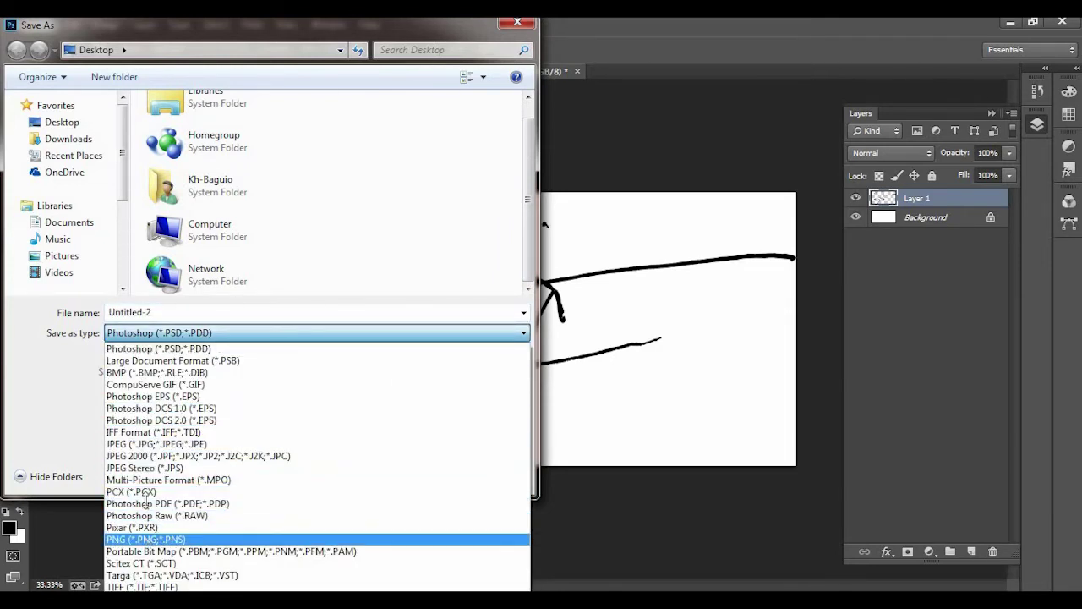
click(148, 539)
double_click(179, 313)
text(sample 1)
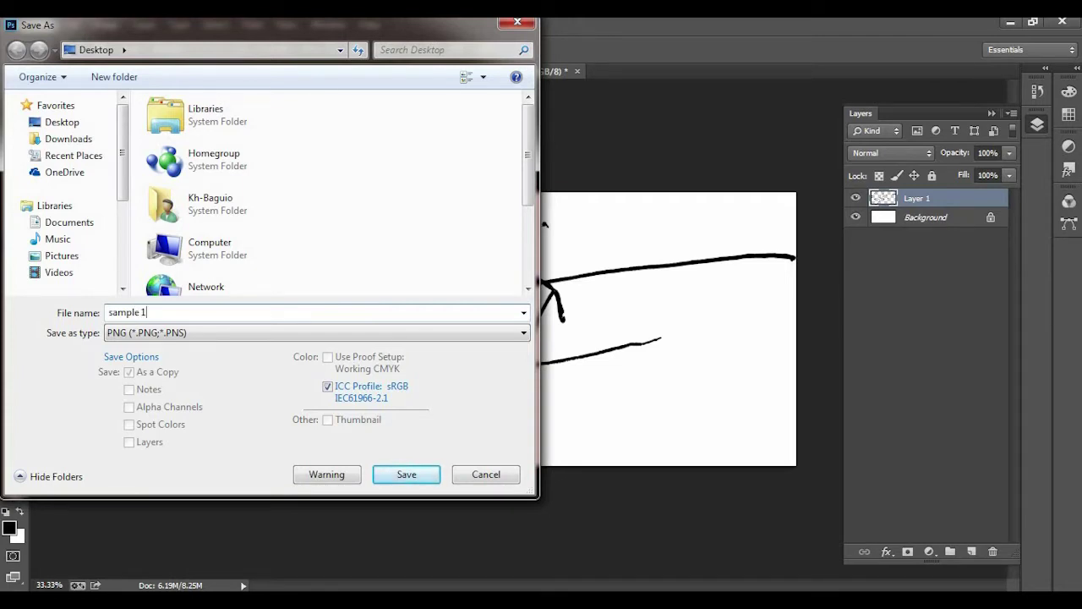
click(407, 474)
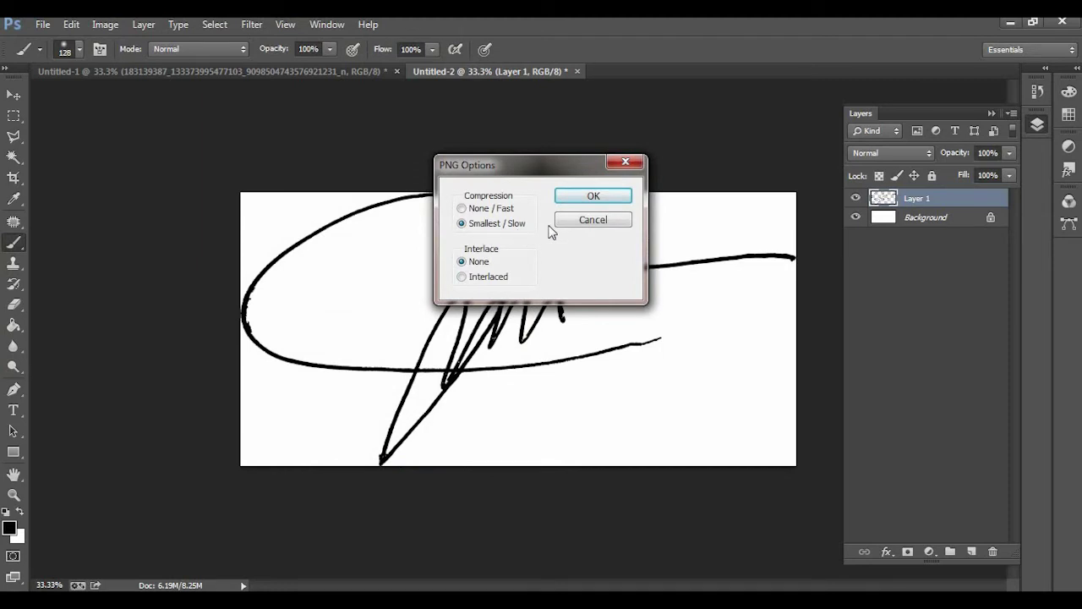
click(613, 194)
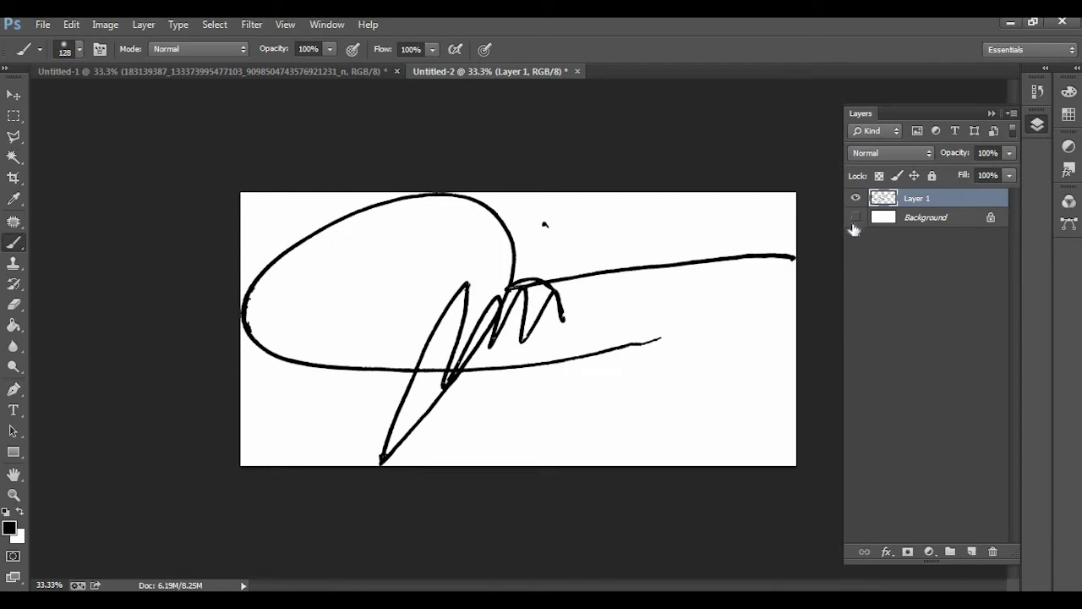
- Hide the Background and overwrite 'sample 1' on the Desktop as a transparent PNG
click(854, 220)
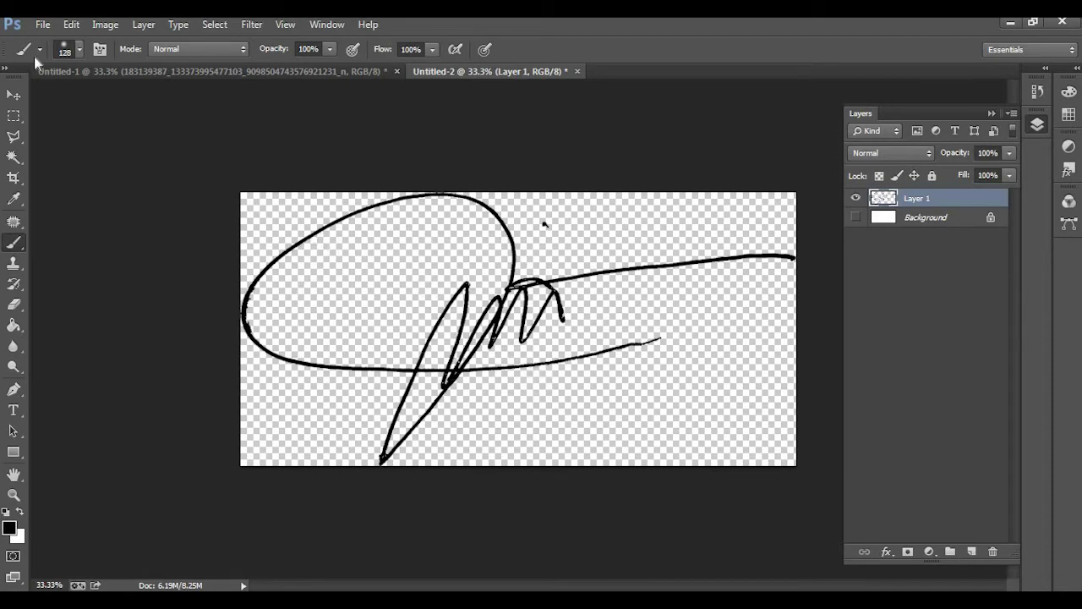
click(42, 25)
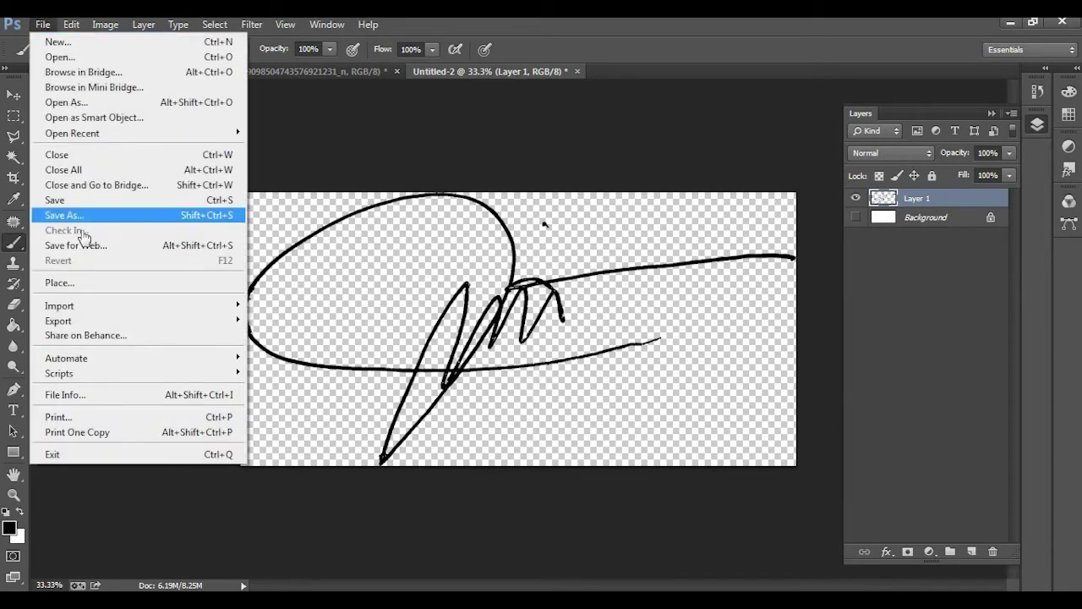
click(59, 212)
scroll(533, 270, down, 1)
click(314, 333)
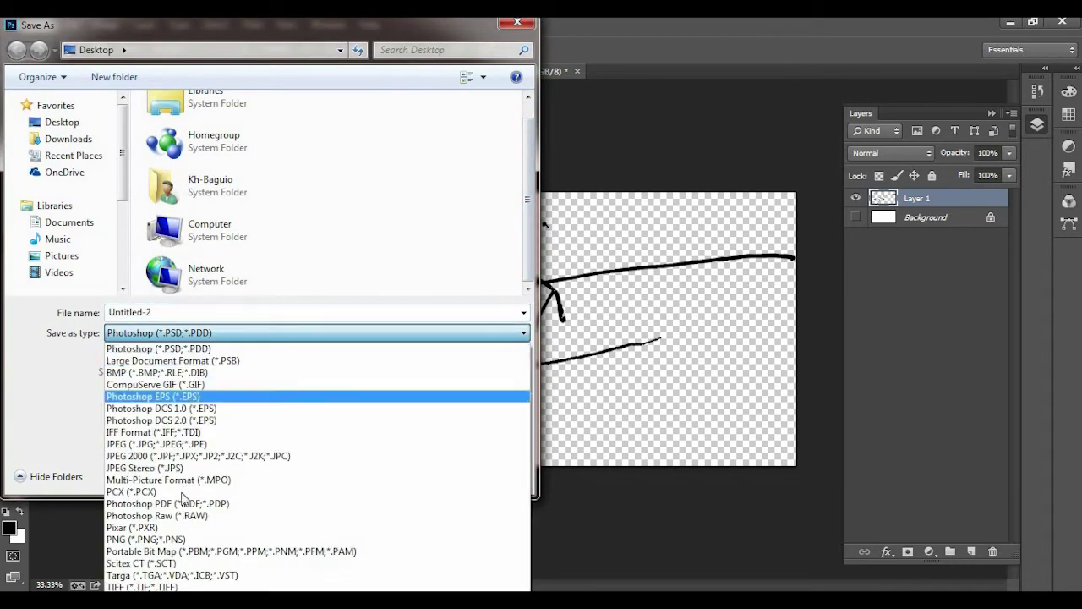
click(171, 539)
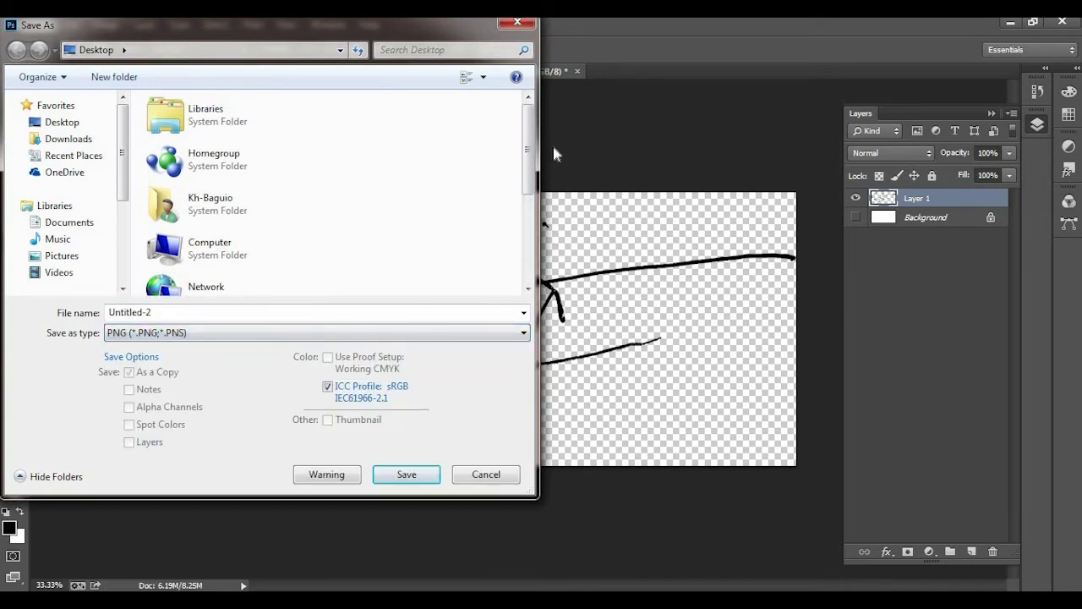
click(527, 265)
click(203, 275)
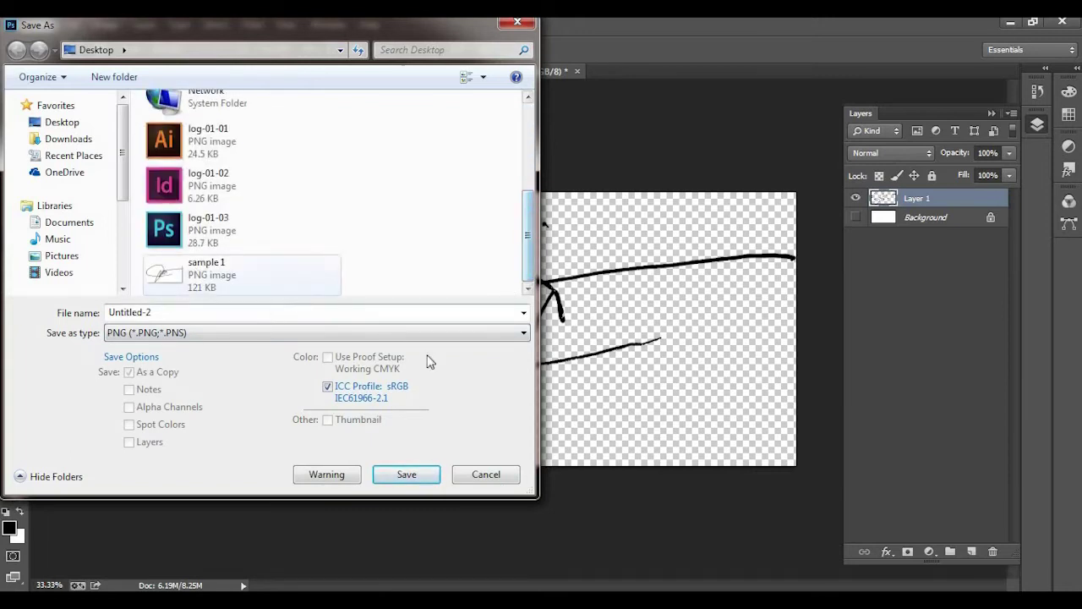
click(406, 478)
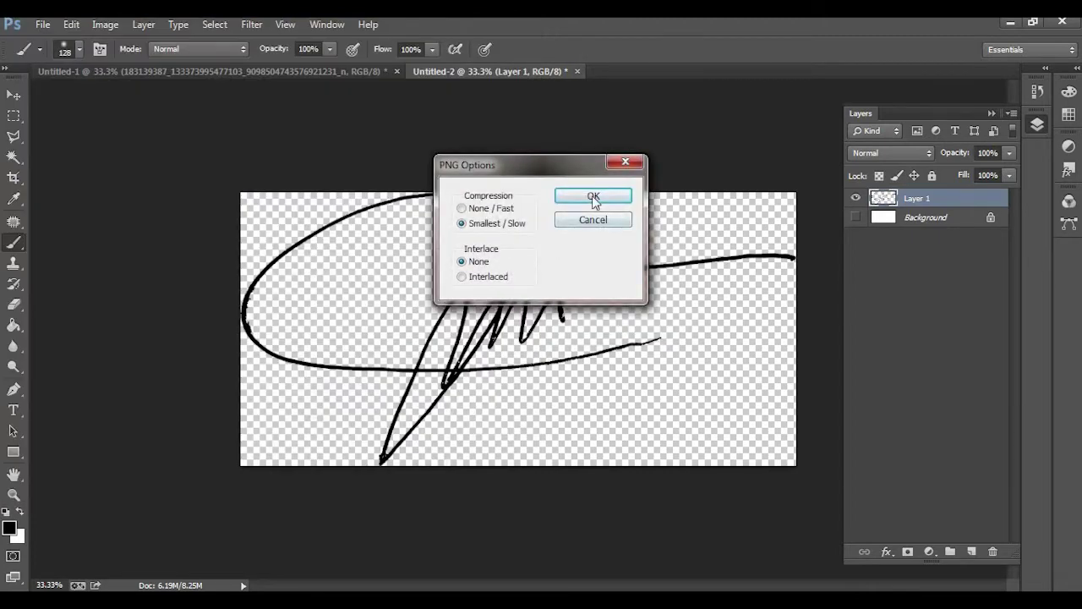
click(594, 197)
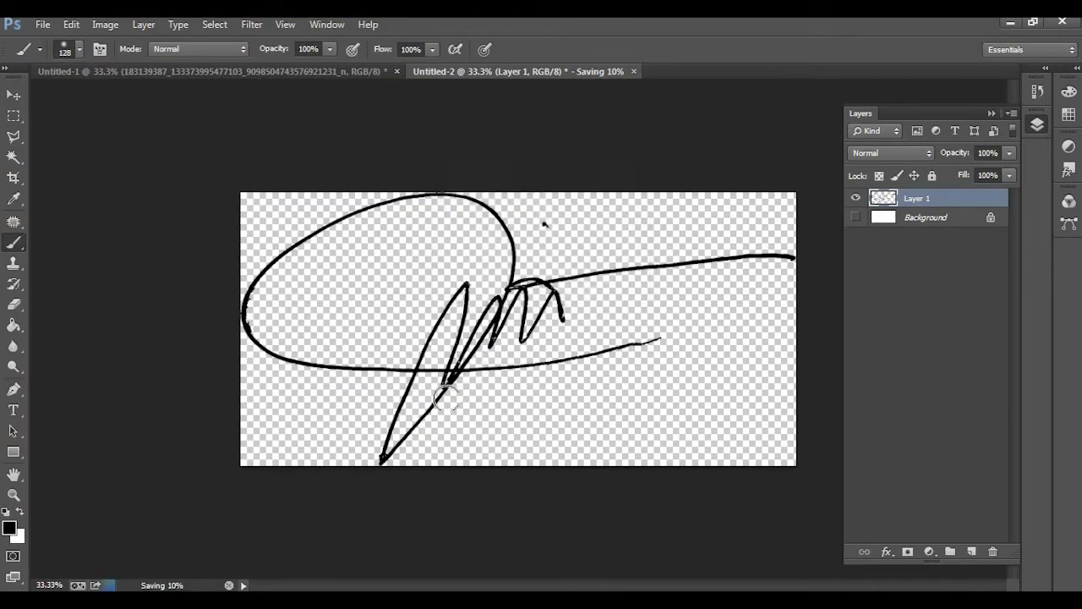
key(alt+Tab)
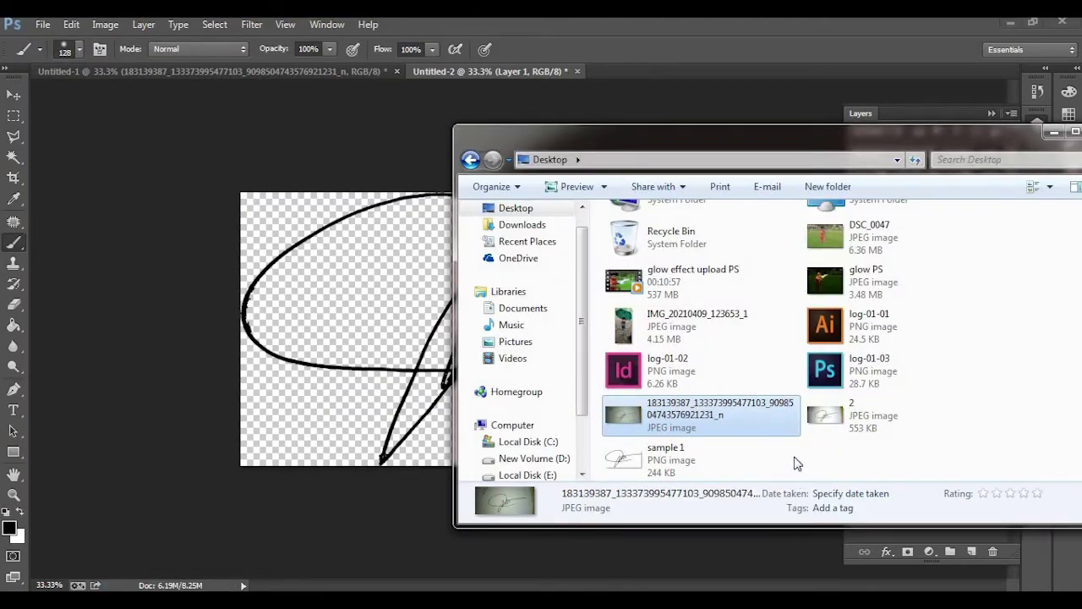
- Check that sample 1 on the Desktop is a 2097 x 1032 PNG, then minimise Explorer
click(632, 469)
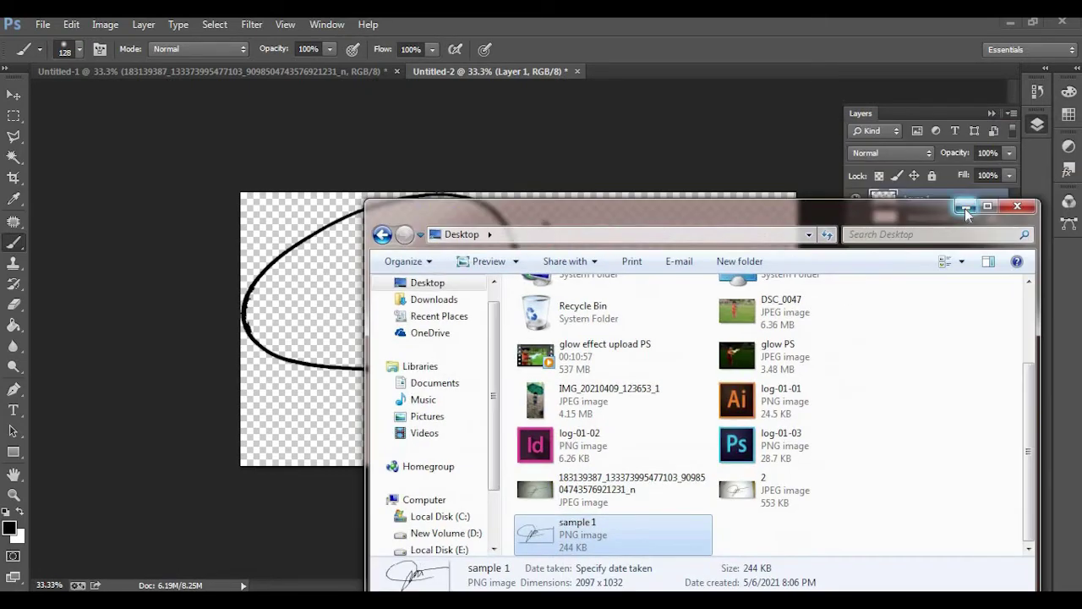
drag(1045, 133, 965, 208)
click(965, 208)
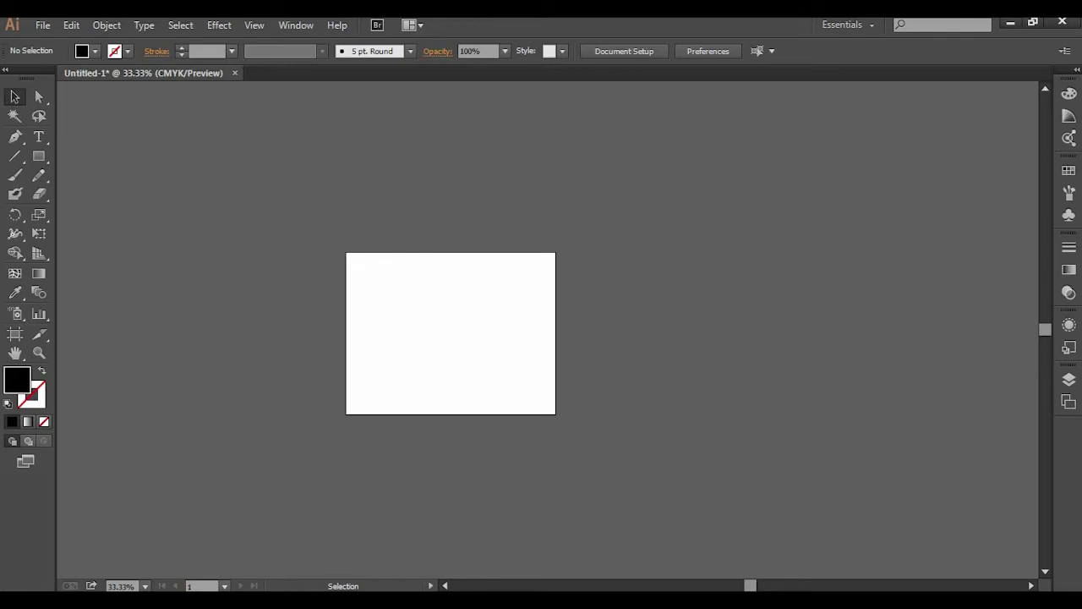
- Drag the signature photo 2.jpg from Explorer onto the Illustrator artboard
key(alt+Tab)
drag(751, 206, 997, 167)
click(982, 450)
drag(427, 348, 428, 344)
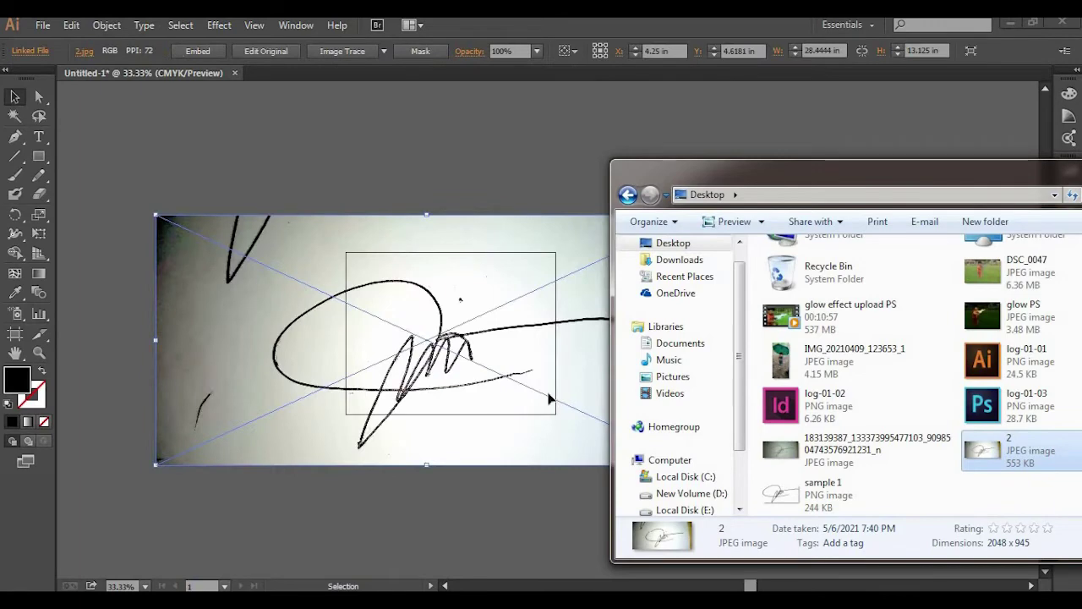
drag(659, 174, 258, 231)
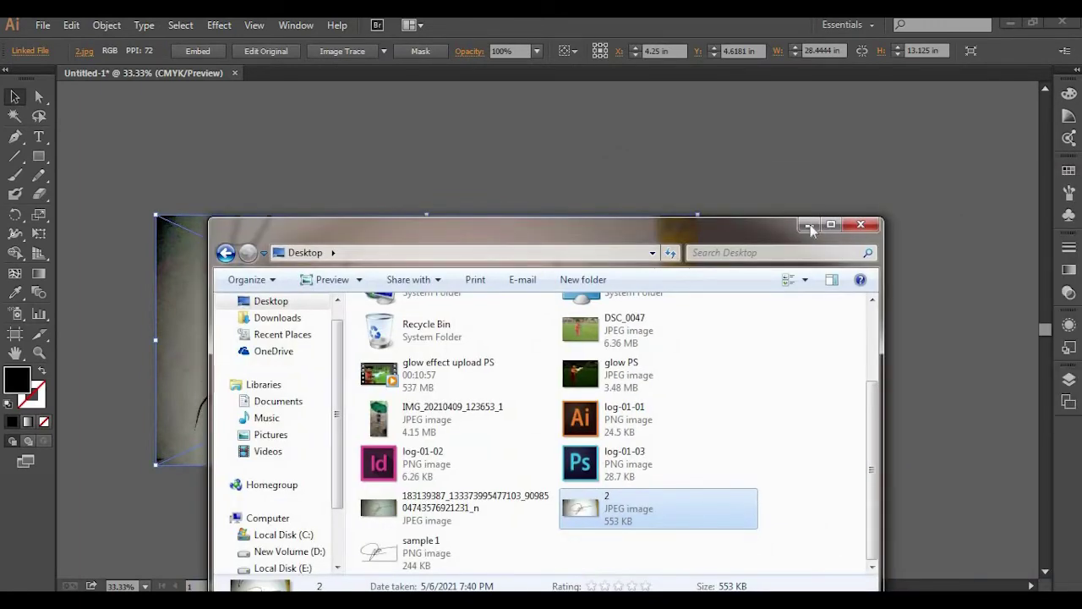
key(alt+Tab)
- Position the placed 2.jpg photo over the artboard and zoom in to 100%
drag(515, 372, 562, 344)
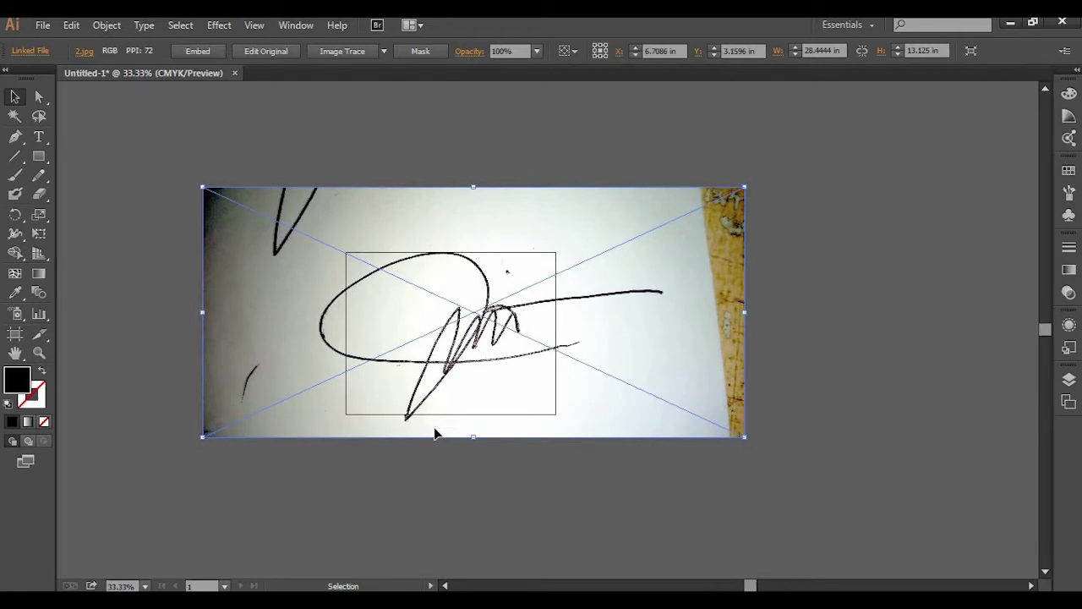
mouse_move(621, 406)
mouse_down()
mouse_move(928, 498)
mouse_move(886, 508)
mouse_move(702, 382)
mouse_move(596, 358)
mouse_up()
drag(472, 340, 470, 365)
click(39, 353)
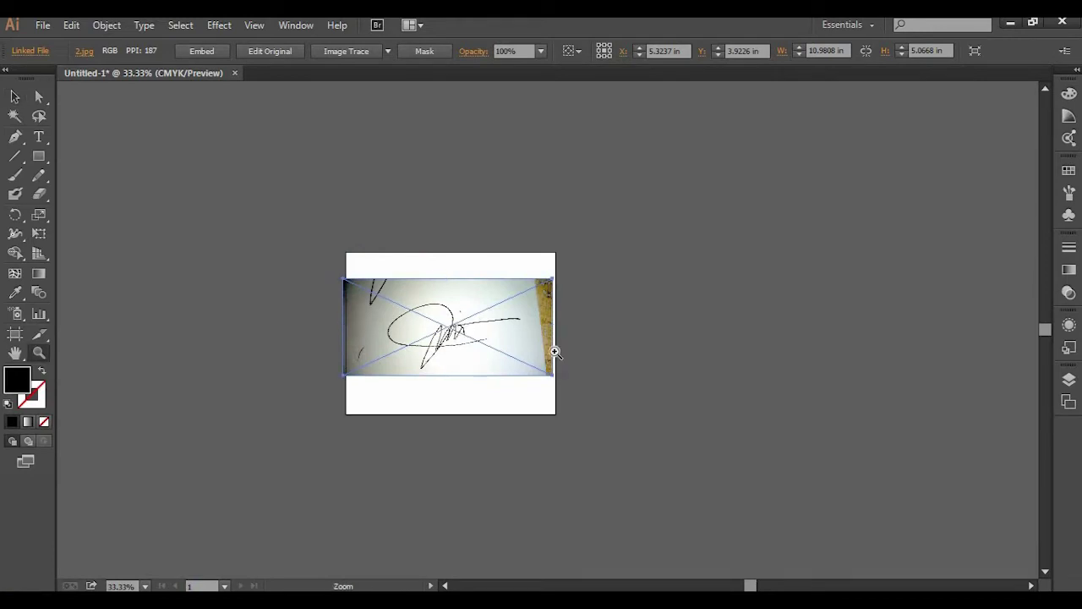
click(555, 351)
click(592, 349)
click(590, 338)
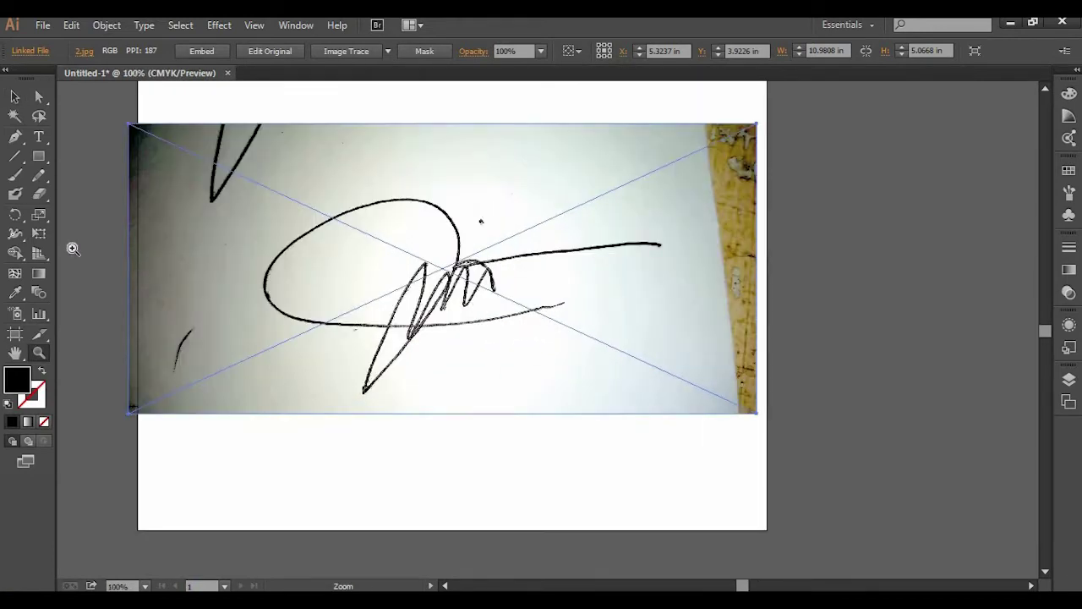
- Image Trace the 2.jpg photo, expand it into vector paths, and view it at 200%
click(346, 52)
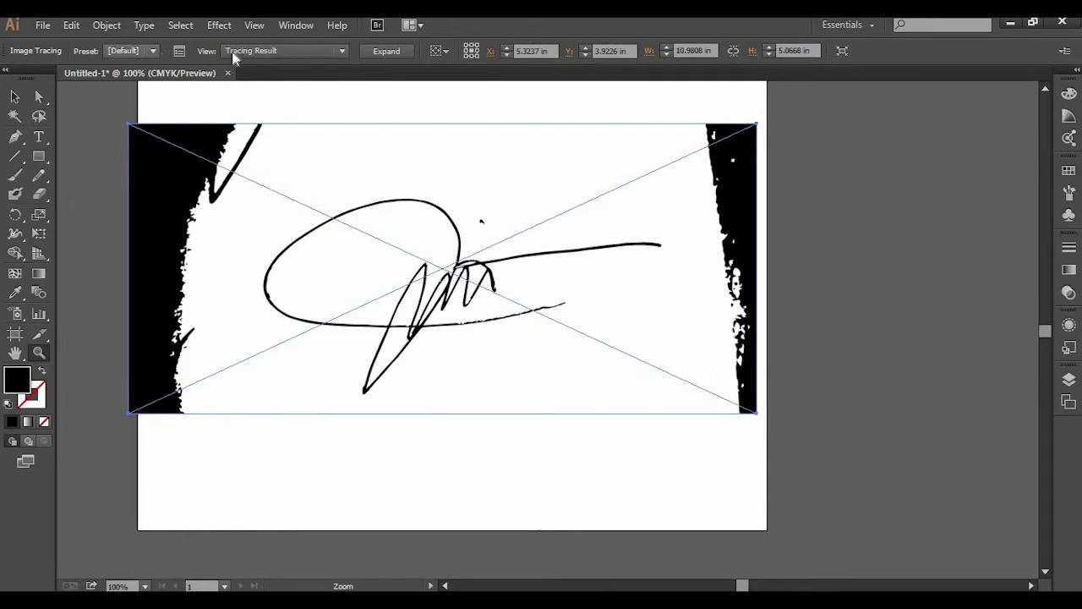
click(385, 51)
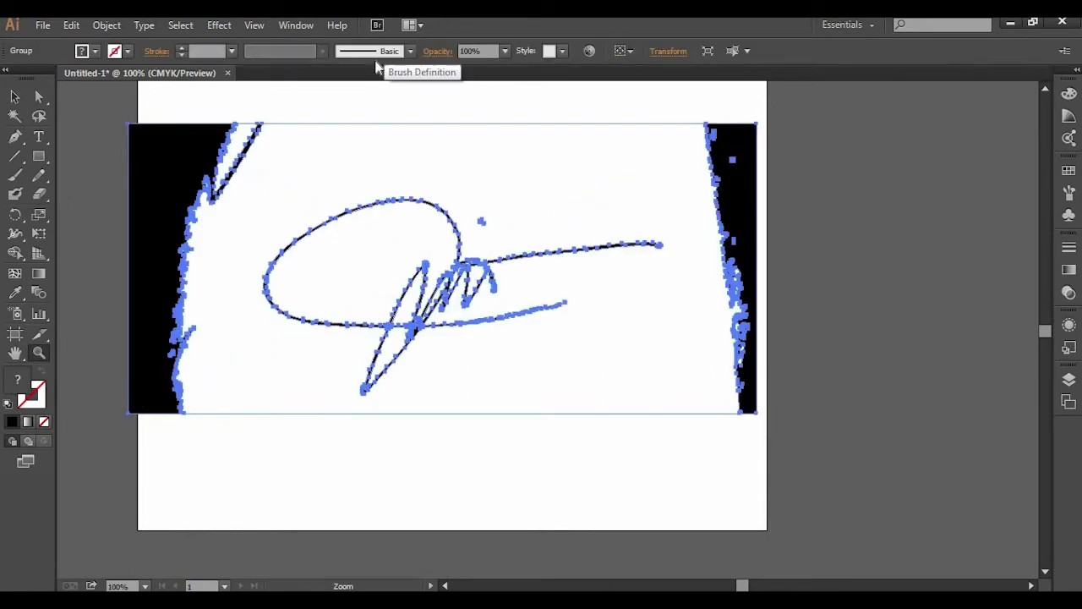
click(39, 354)
click(449, 291)
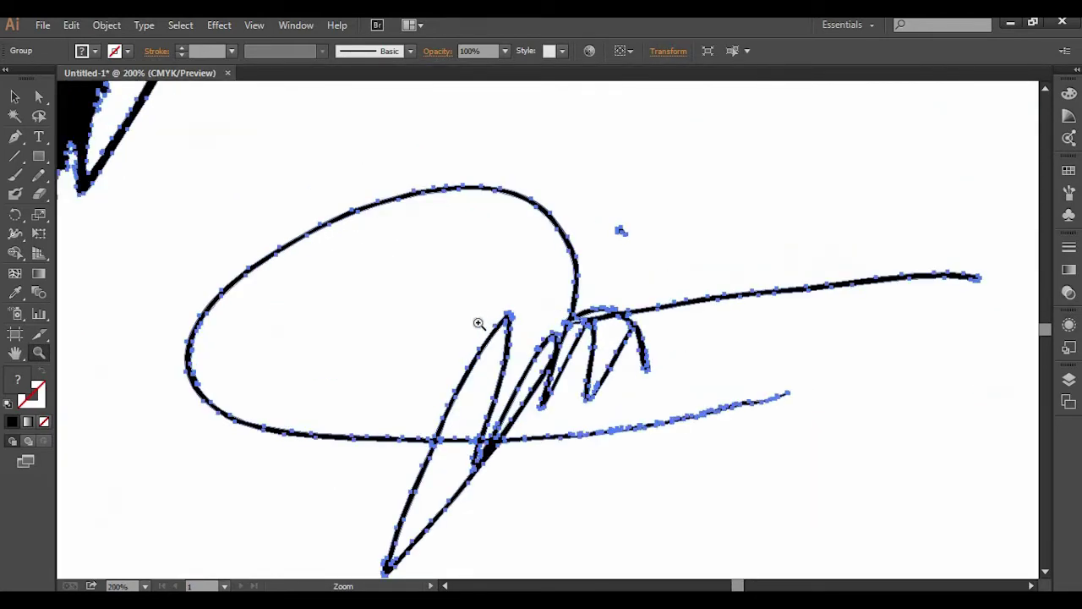
key(space)
mouse_move(295, 311)
mouse_down()
mouse_move(352, 350)
mouse_move(303, 370)
mouse_move(314, 368)
mouse_up()
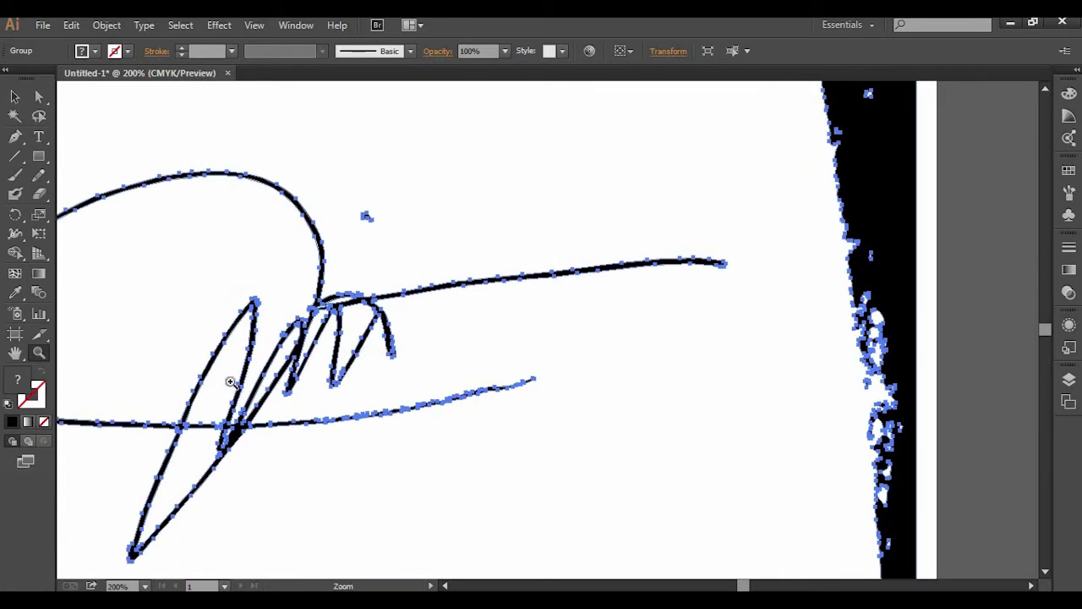
click(14, 98)
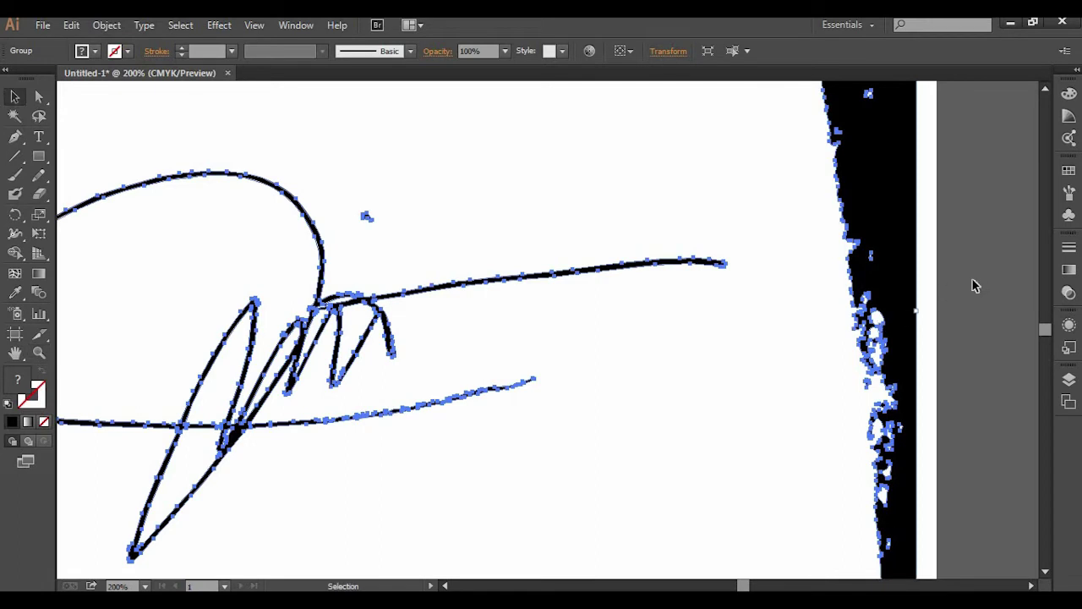
click(521, 362)
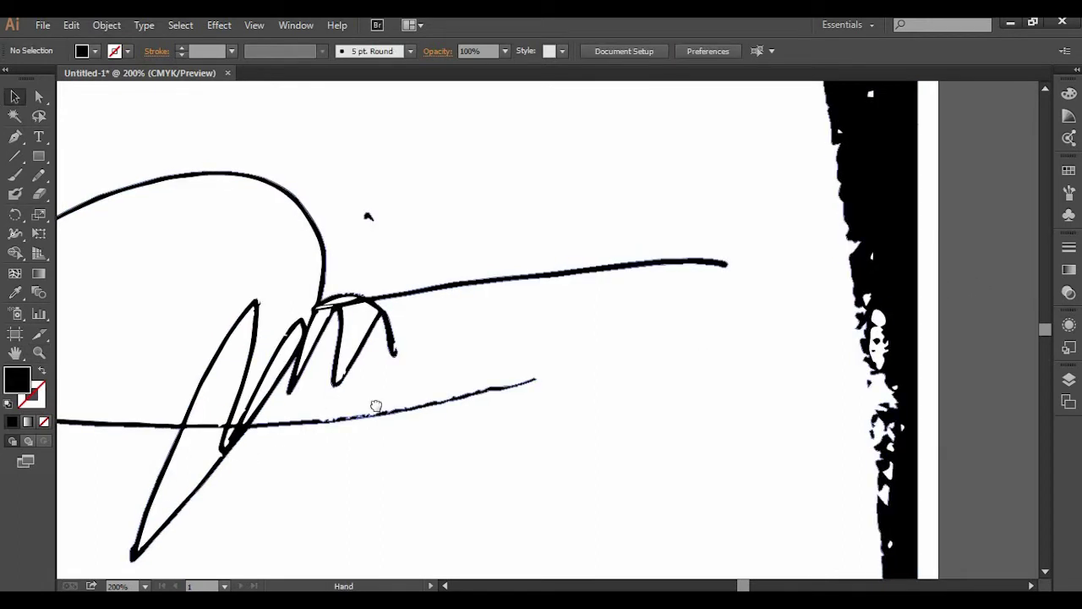
- Direct-select the signature compound path and add the small lone dot to the selection
drag(374, 406, 523, 355)
drag(39, 96, 134, 96)
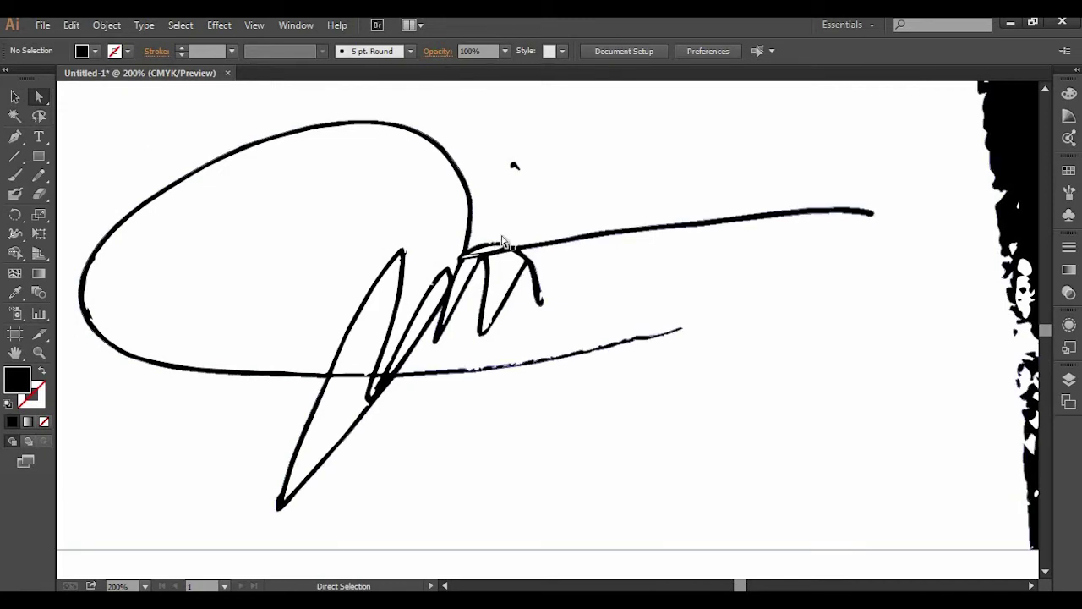
click(465, 187)
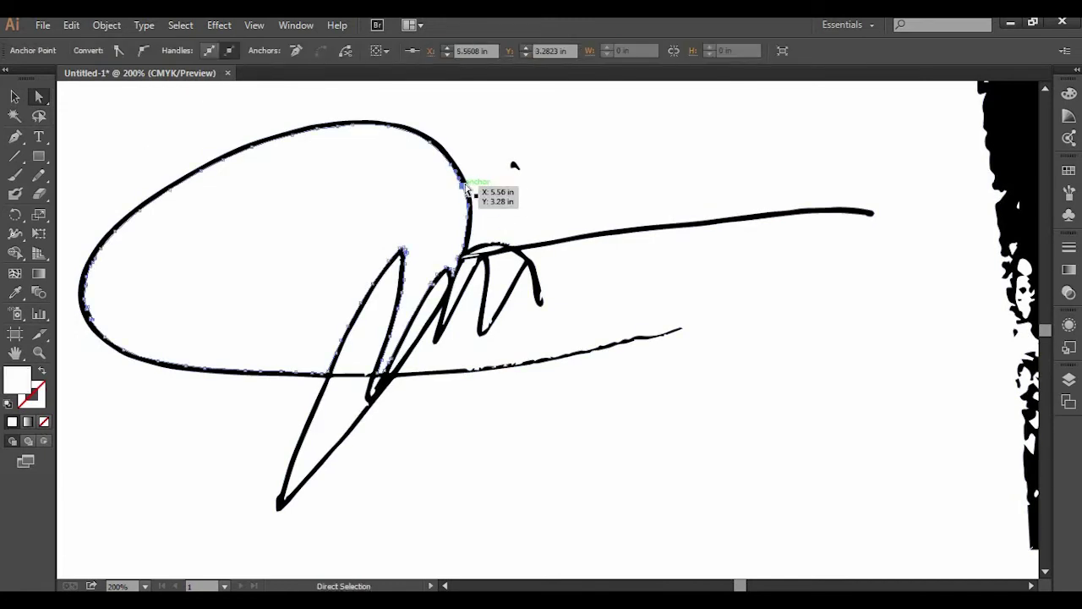
key(ctrl+a)
click(404, 284)
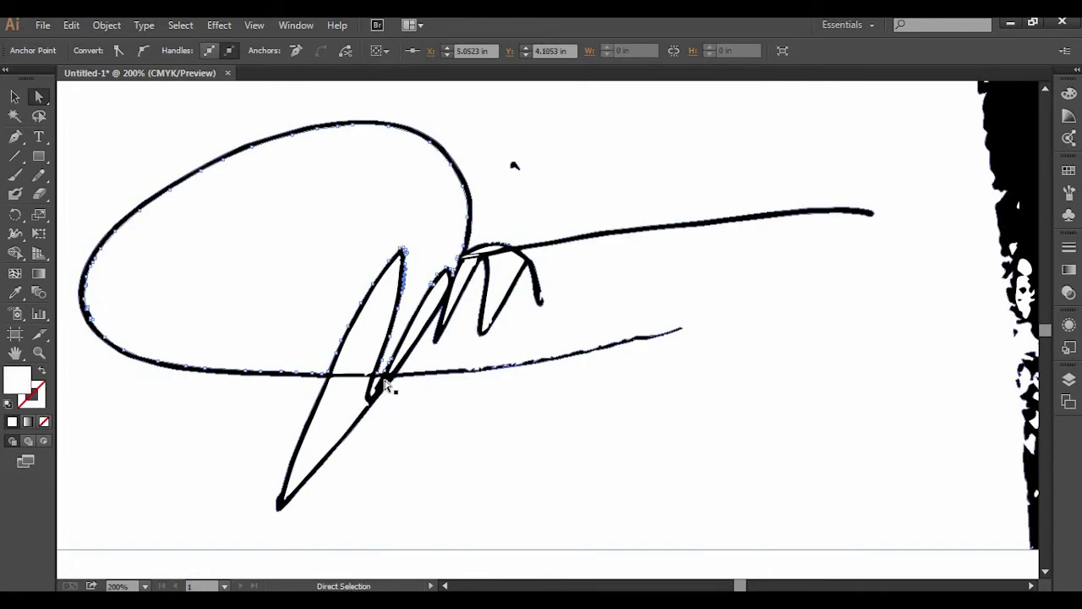
key(ctrl+a)
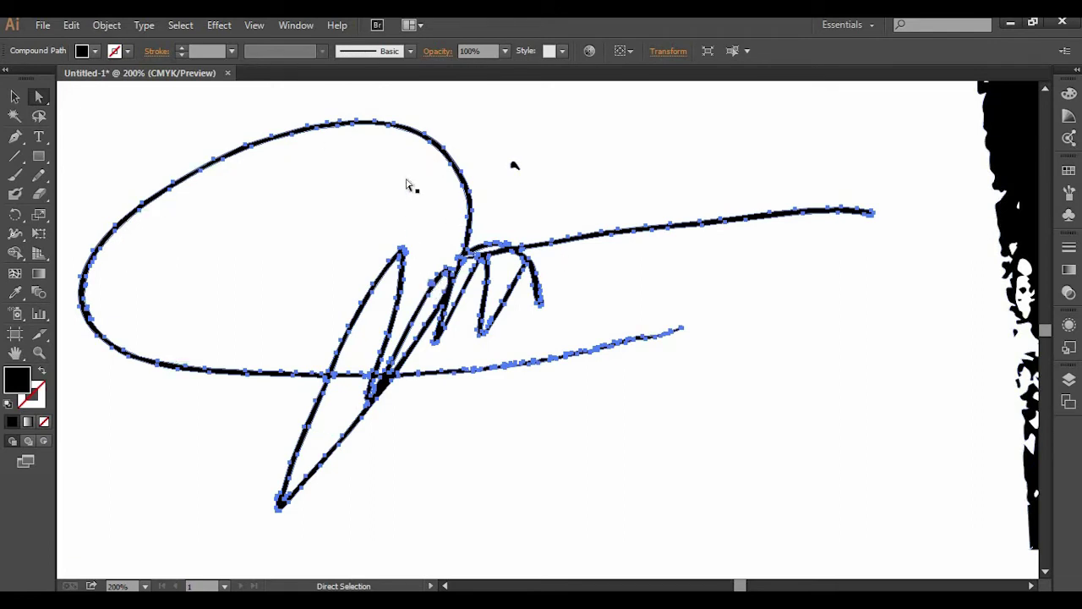
click(514, 164)
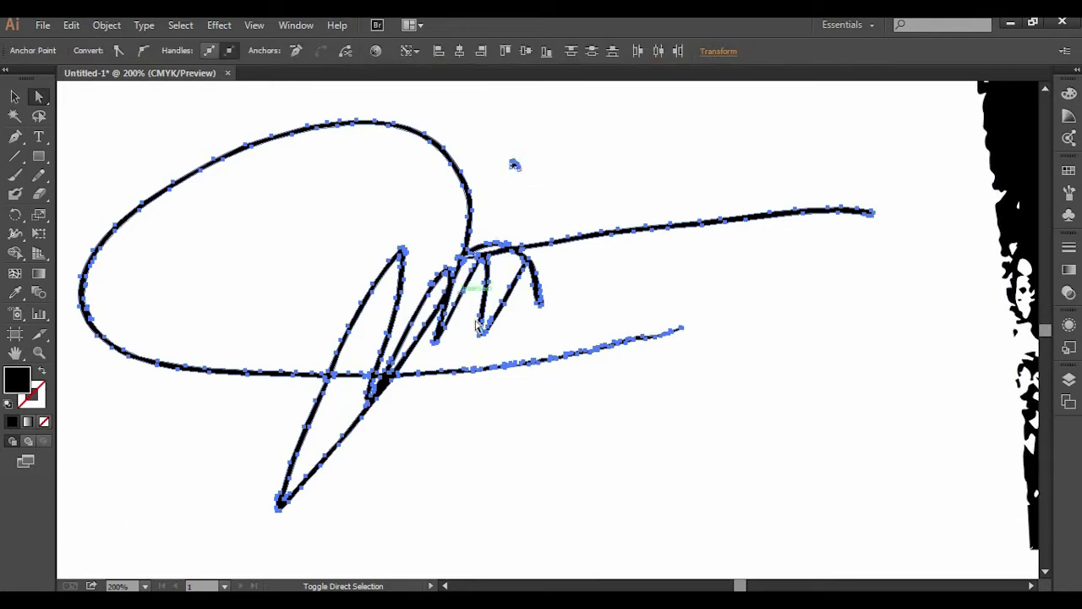
key(ctrl+minus)
key(ctrl+minus)
key(ctrl+minus)
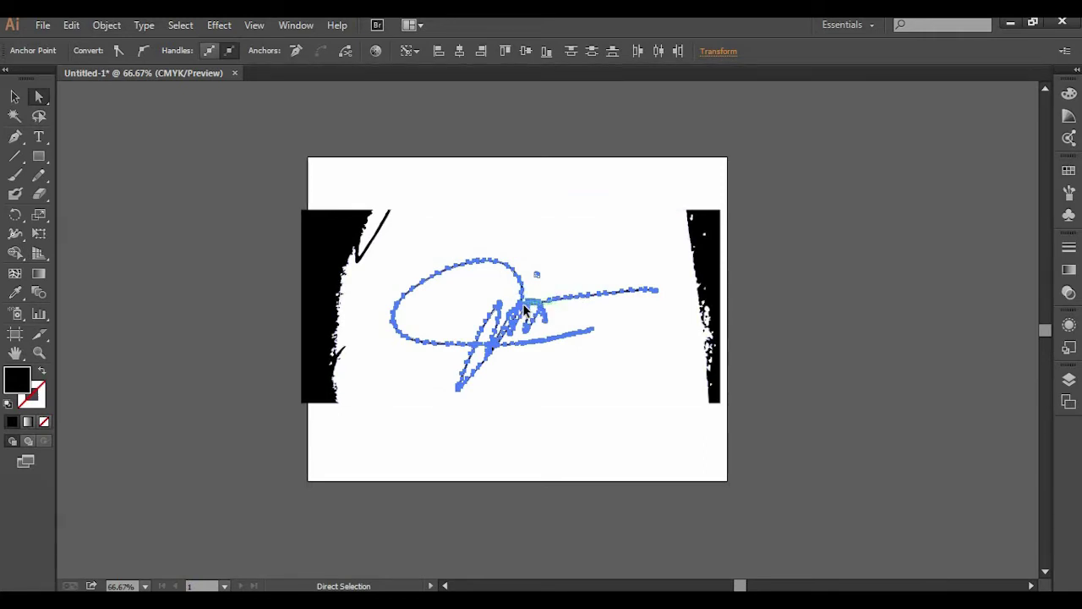
- Zoom in closely on the traced signature strokes after two undone move attempts
drag(803, 301, 949, 213)
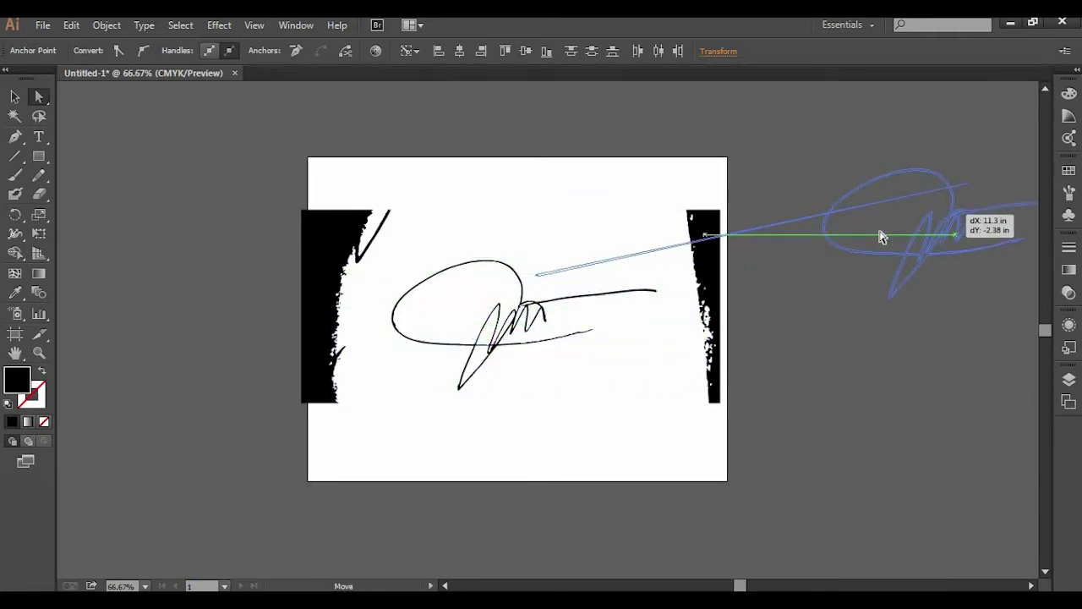
key(ctrl+z)
key(ctrl+z)
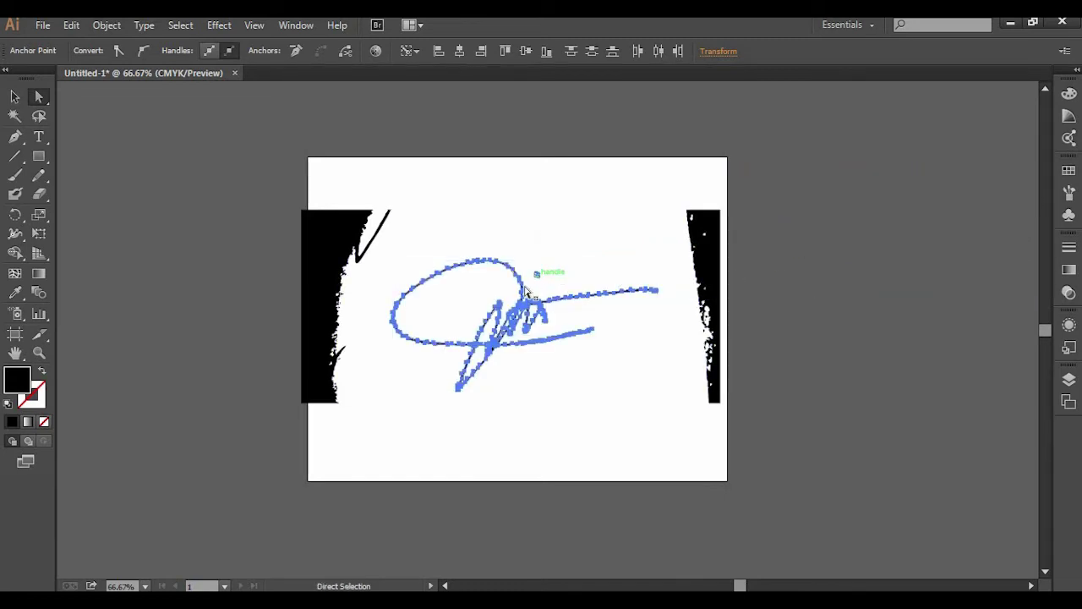
drag(523, 312, 934, 311)
key(ctrl+z)
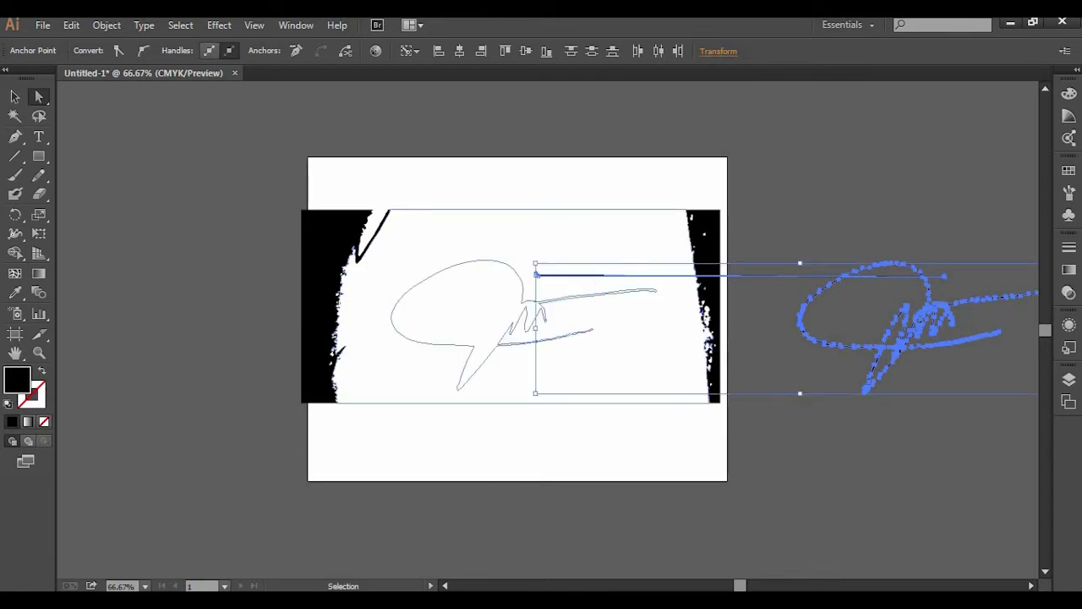
click(39, 352)
click(550, 295)
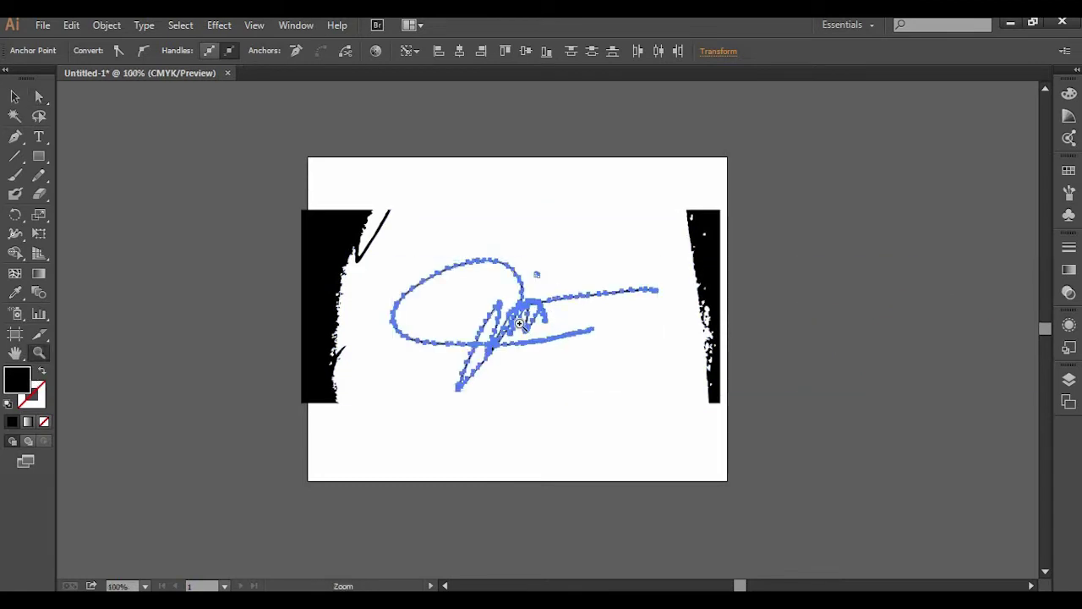
click(567, 310)
click(570, 310)
click(545, 337)
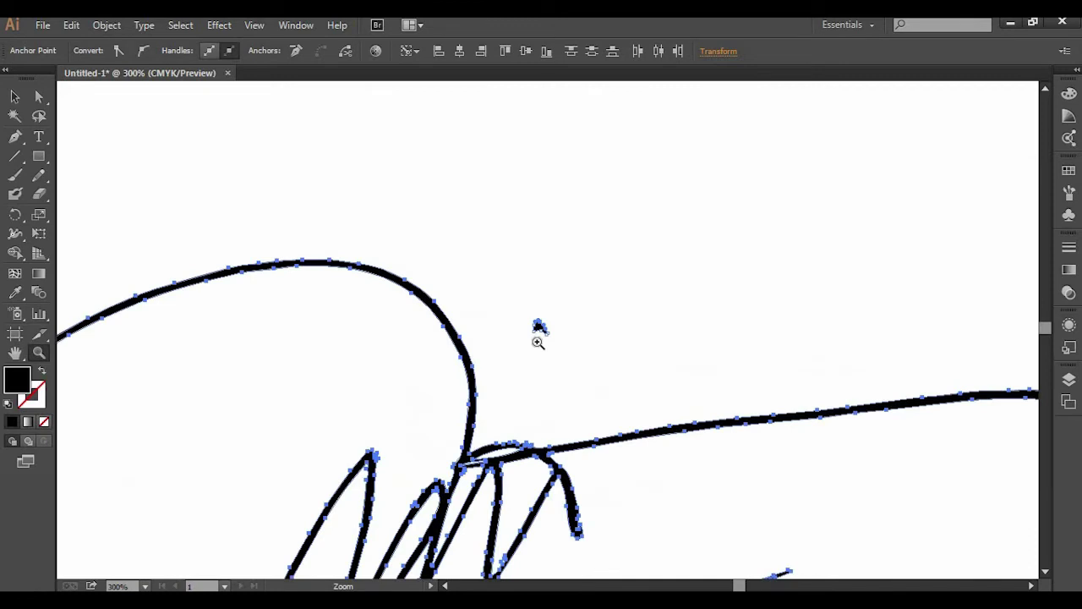
click(486, 305)
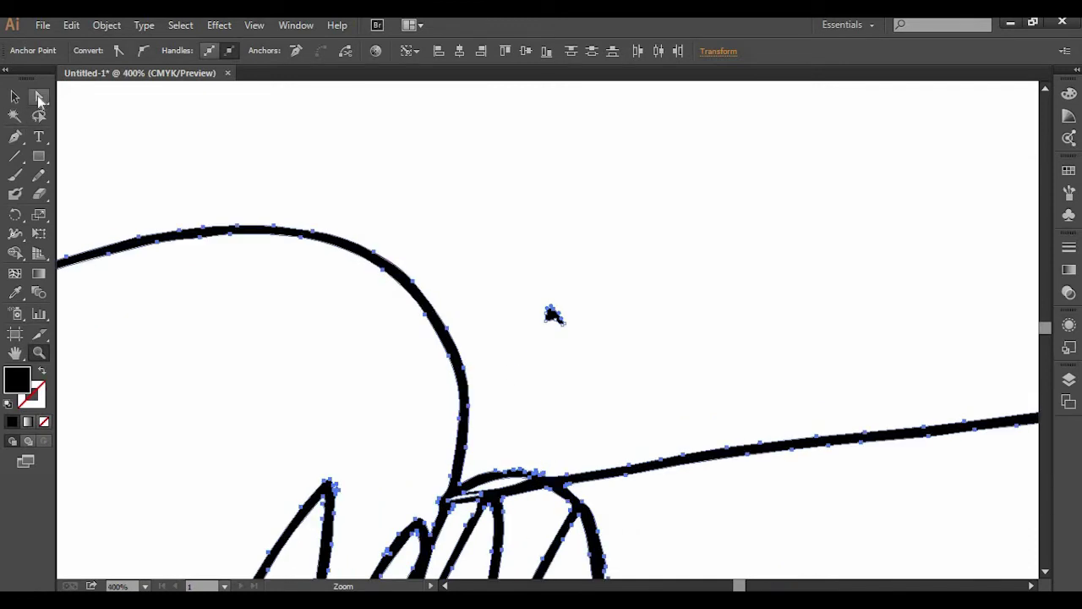
- Move the selected signature paths off the artboard to the right
click(41, 99)
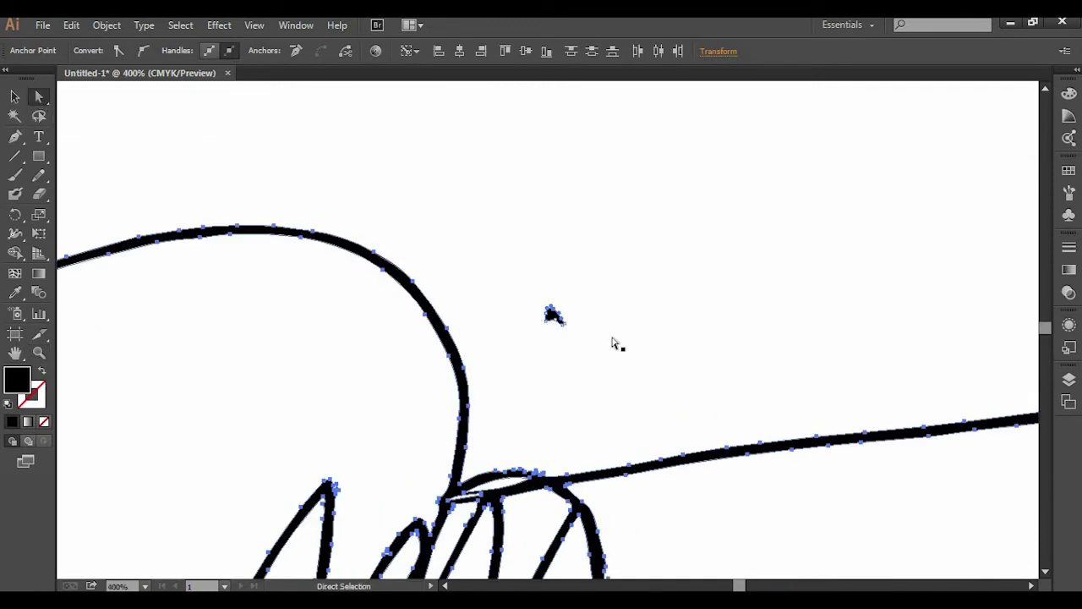
click(551, 334)
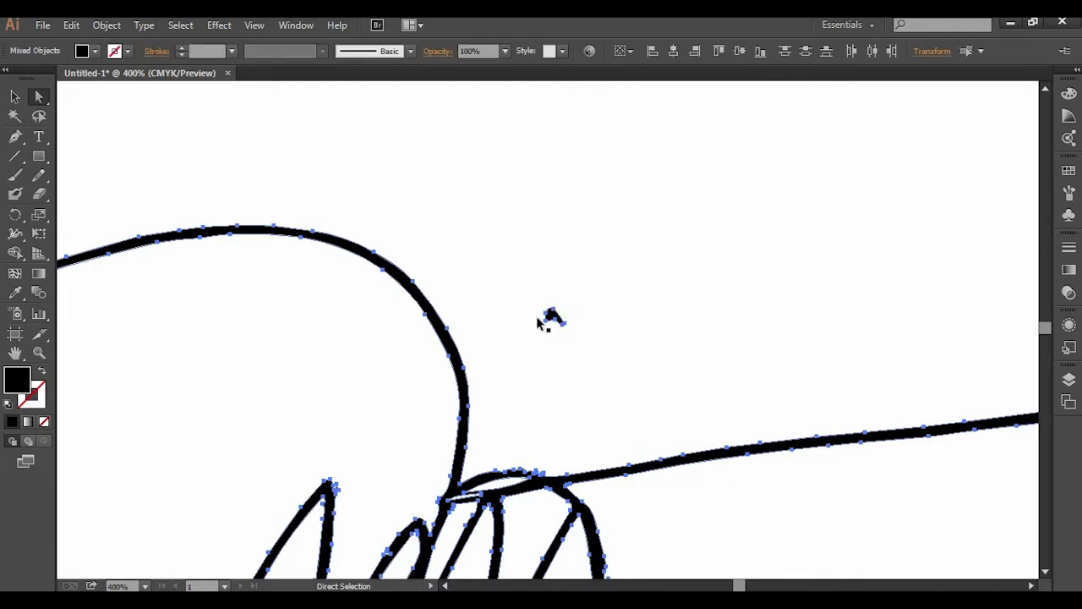
key(ctrl+minus)
key(ctrl+minus)
key(ctrl+minus)
key(ctrl+minus)
key(ctrl+minus)
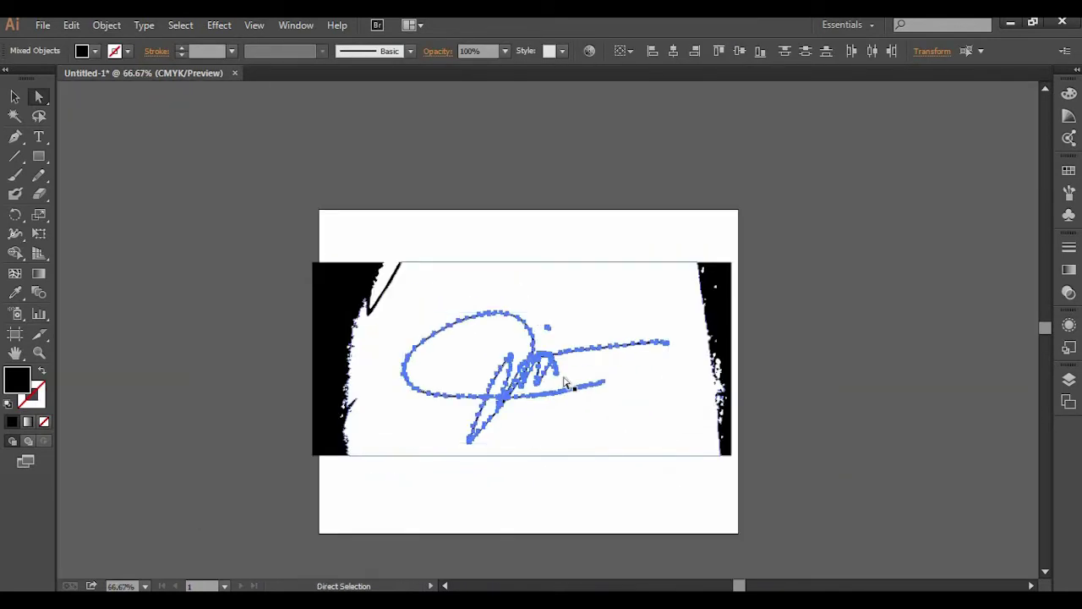
mouse_move(548, 359)
mouse_down()
mouse_move(840, 374)
mouse_move(975, 164)
mouse_move(934, 157)
mouse_up()
click(840, 176)
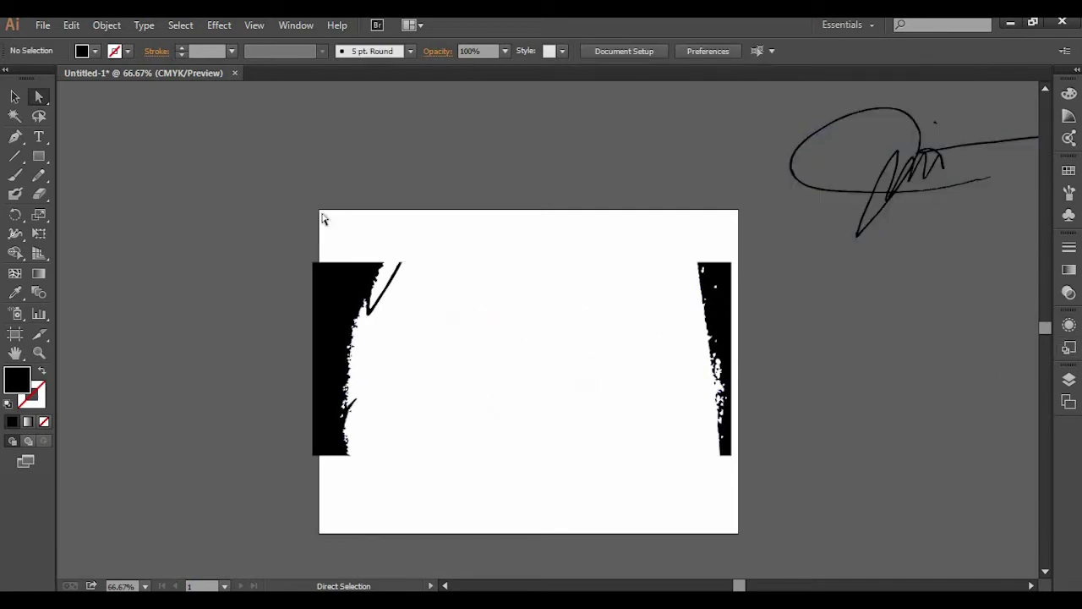
- Delete the leftover black scan shapes and move the signature back onto the artboard
mouse_move(615, 488)
mouse_down()
mouse_move(749, 555)
mouse_move(765, 555)
mouse_move(765, 529)
mouse_up()
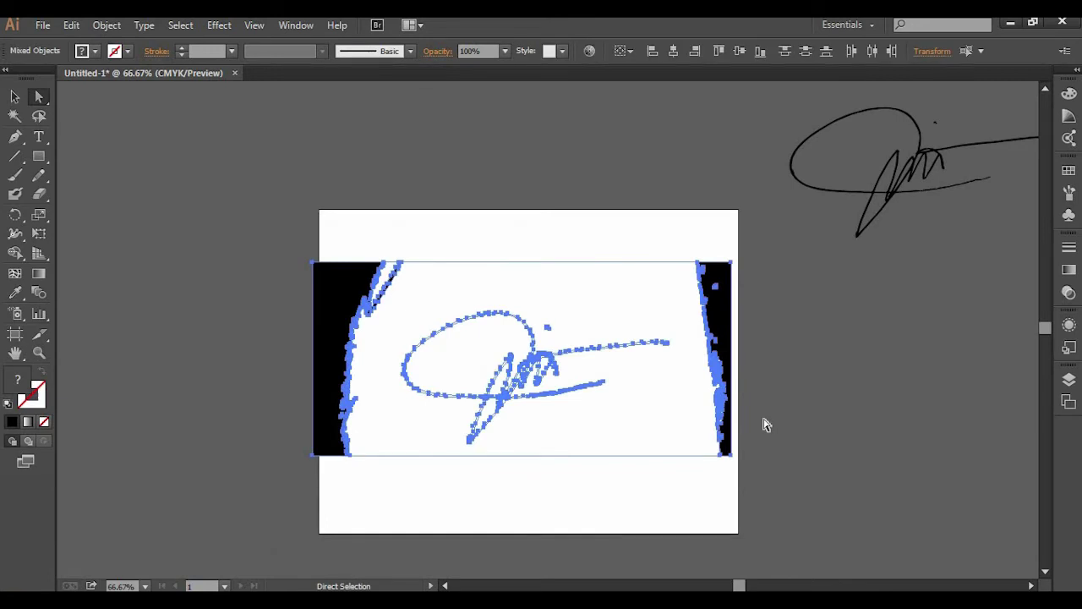
key(Delete)
click(14, 97)
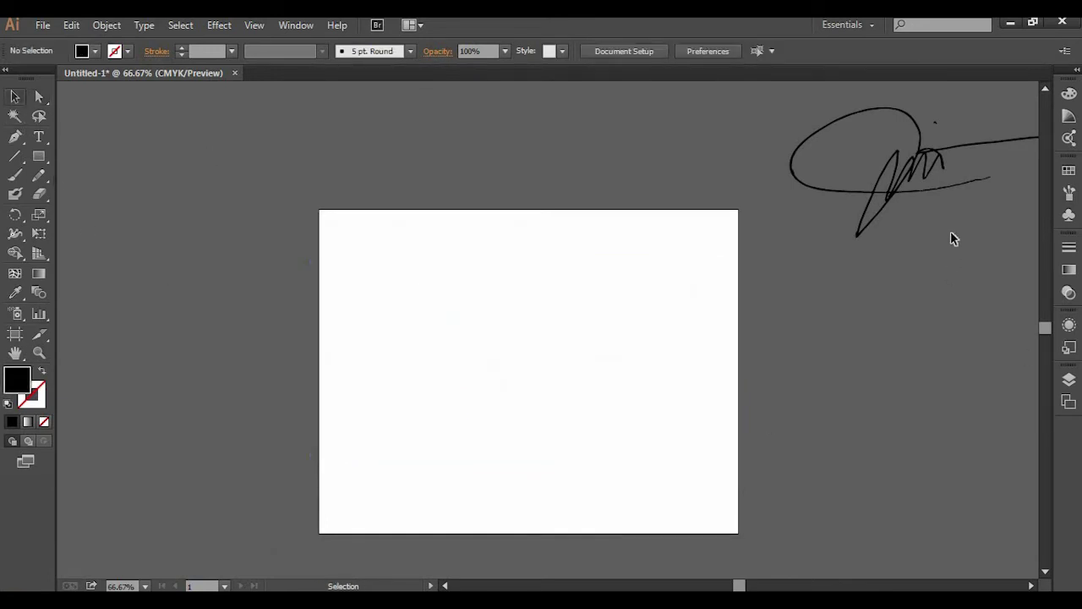
click(921, 178)
mouse_move(810, 235)
mouse_down()
mouse_move(476, 338)
mouse_move(601, 473)
mouse_up()
click(751, 457)
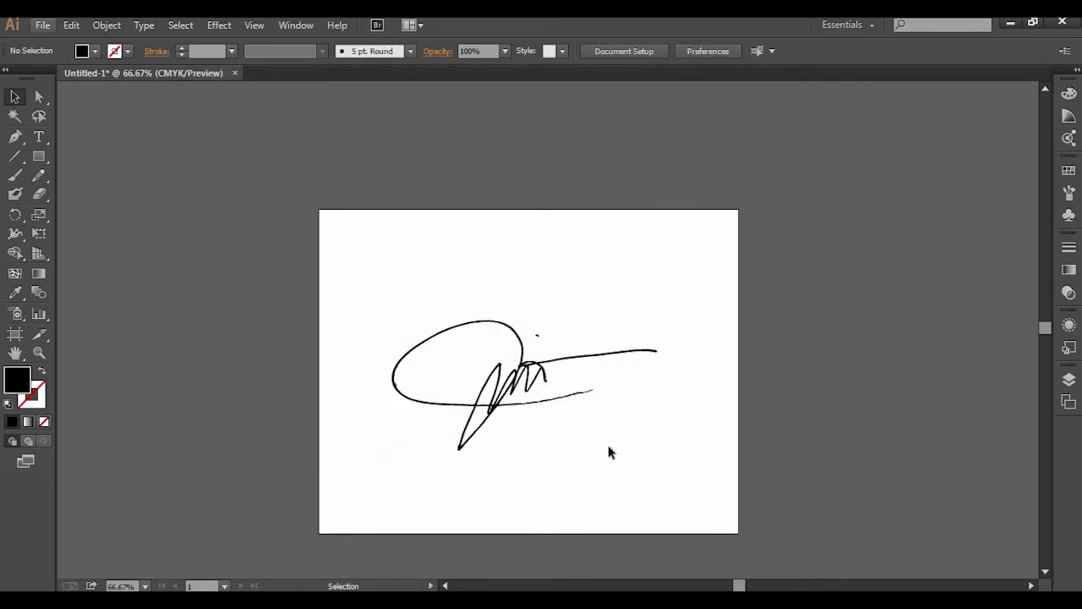
- Export the artwork as a PNG named 'sample 2 Ai' using artboard bounds
click(43, 25)
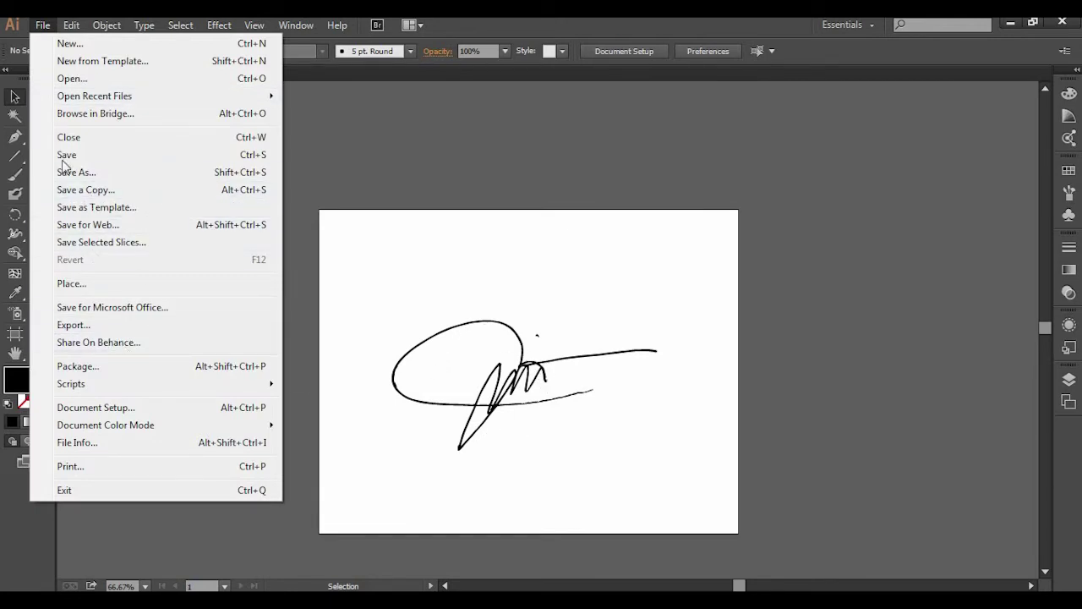
click(85, 325)
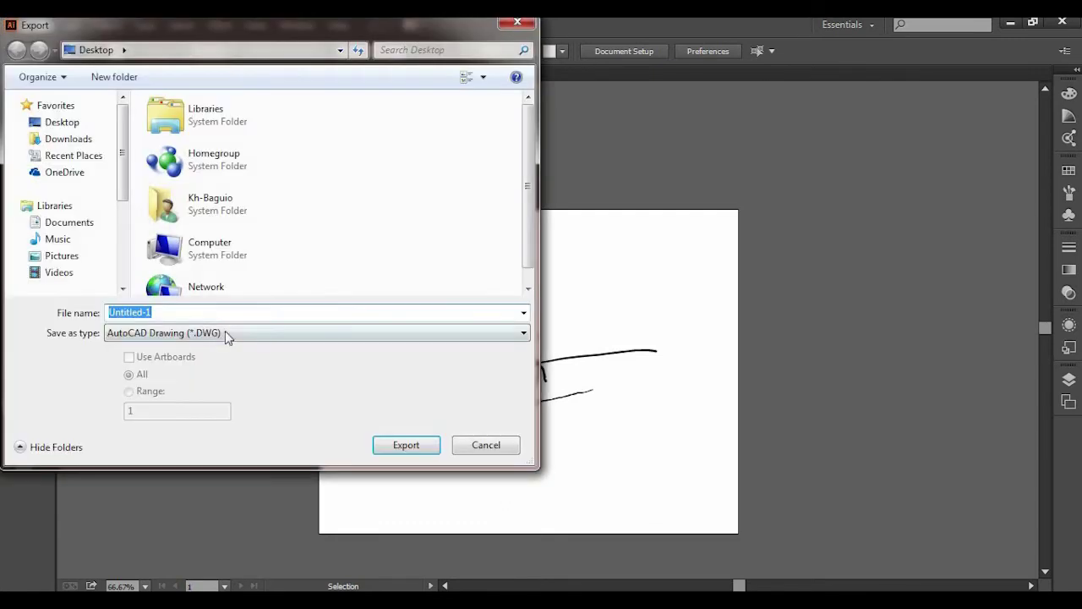
click(225, 333)
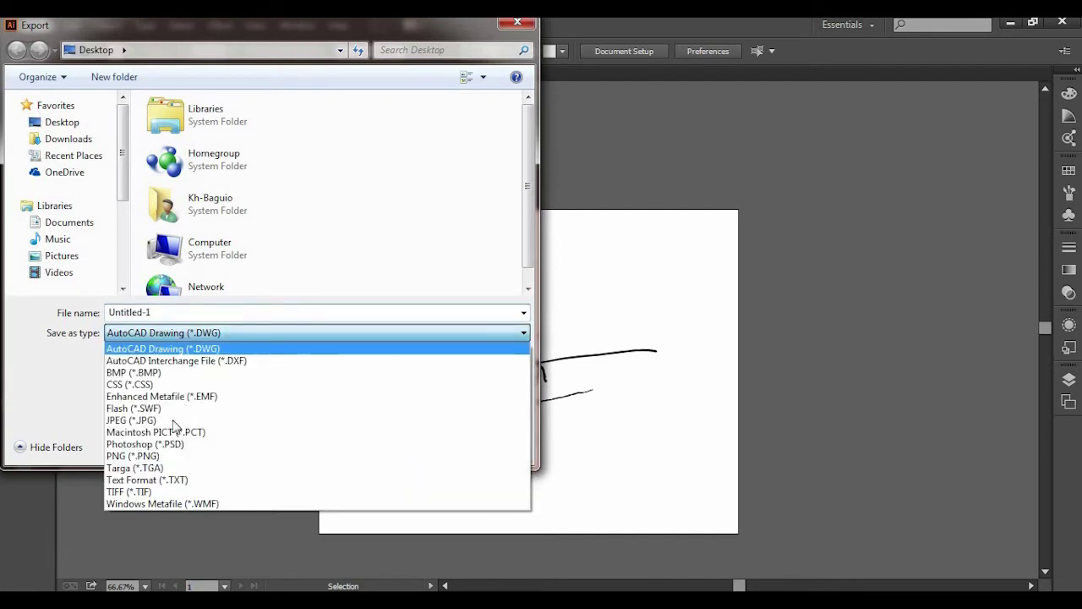
click(136, 456)
click(129, 356)
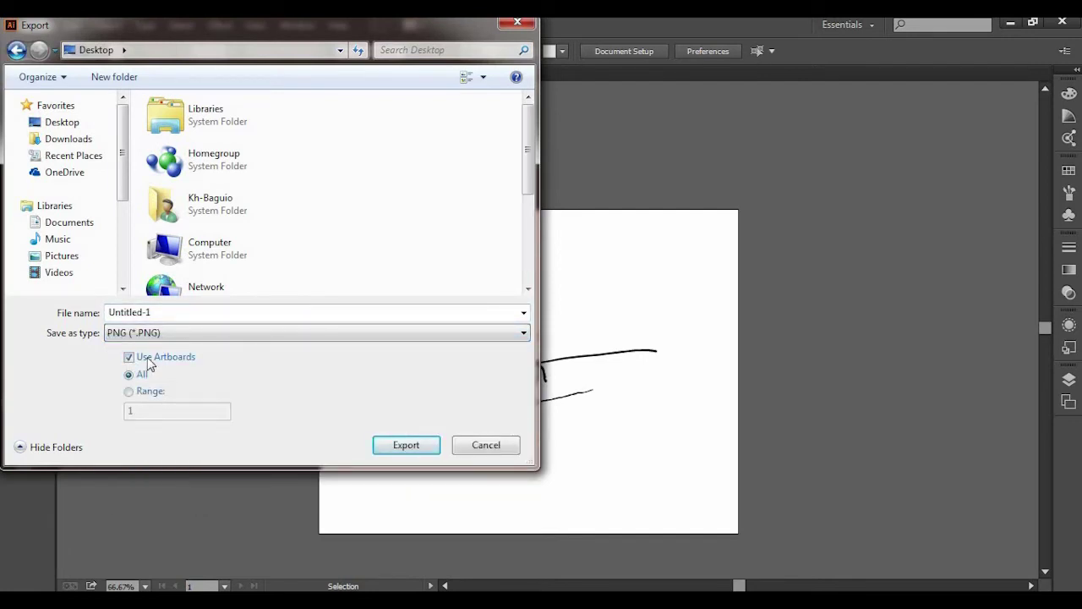
click(168, 312)
double_click(168, 312)
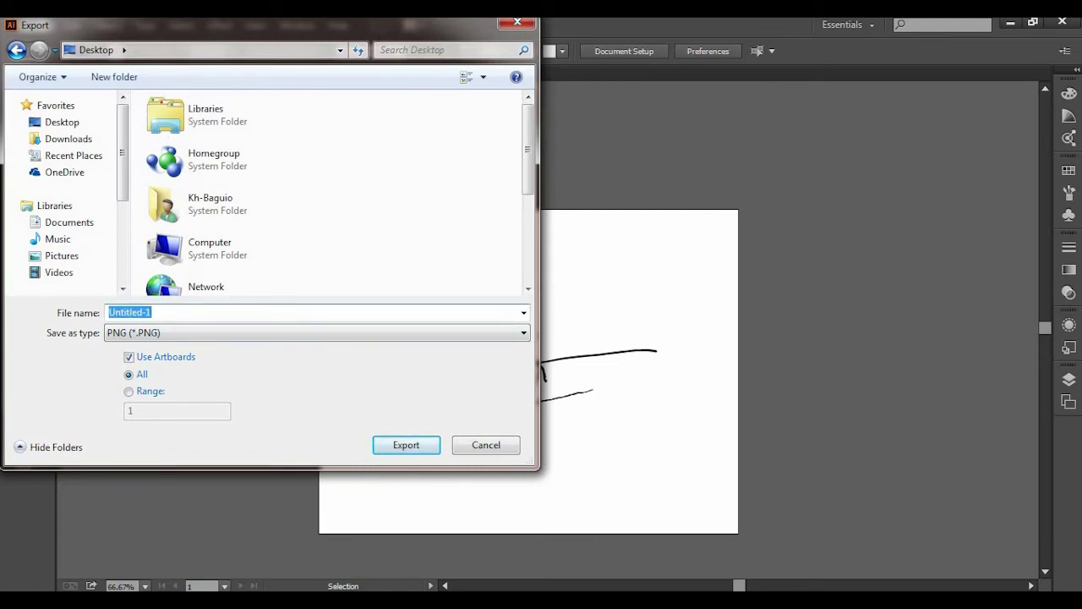
text(sample)
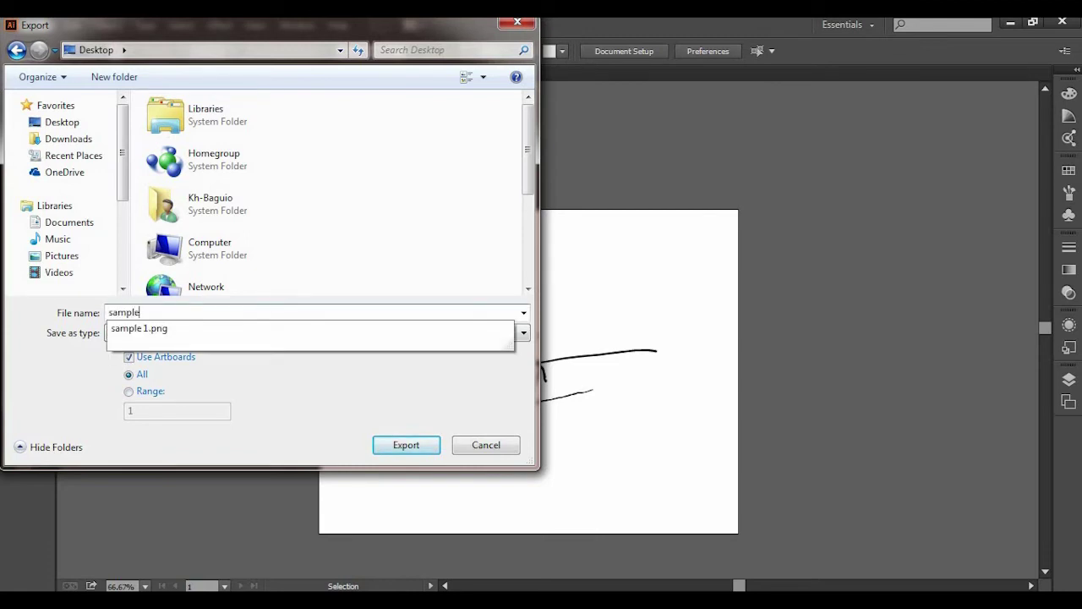
text( 2 Ai)
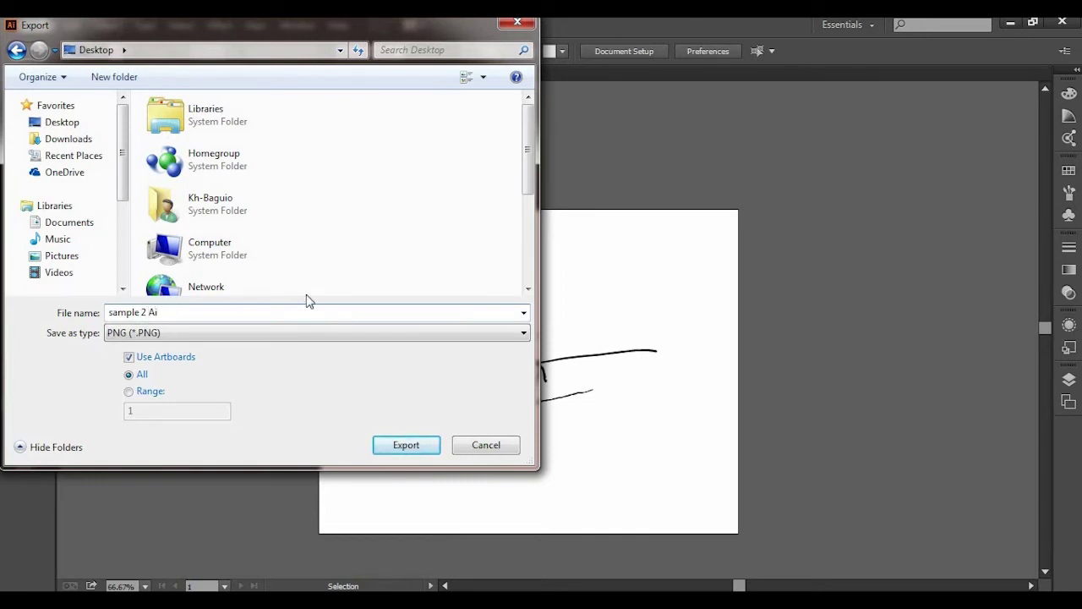
click(406, 446)
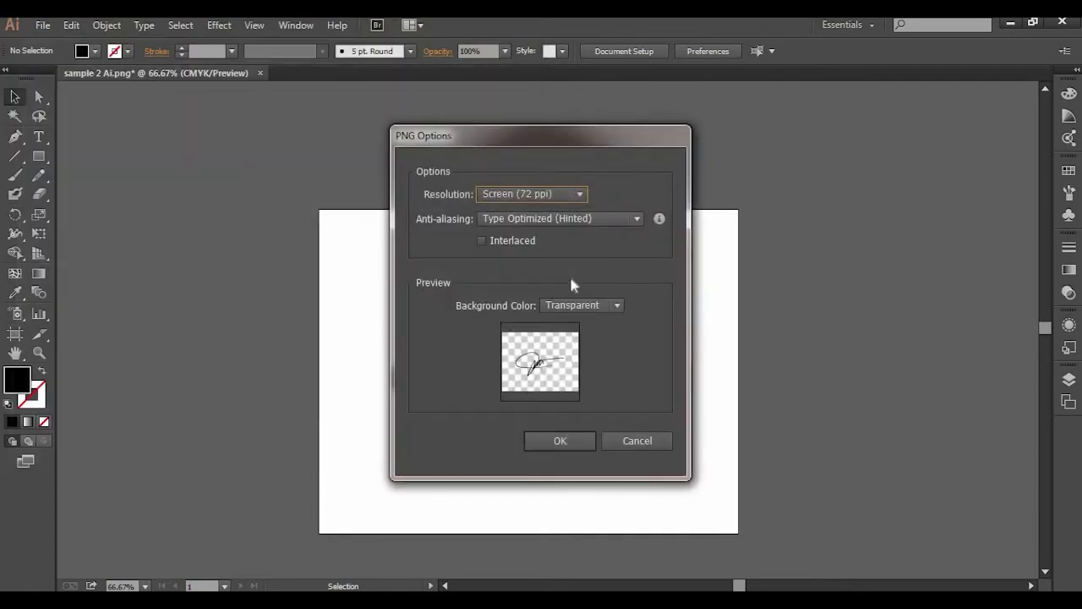
- Set the PNG export resolution to High (300 ppi) and confirm
click(528, 195)
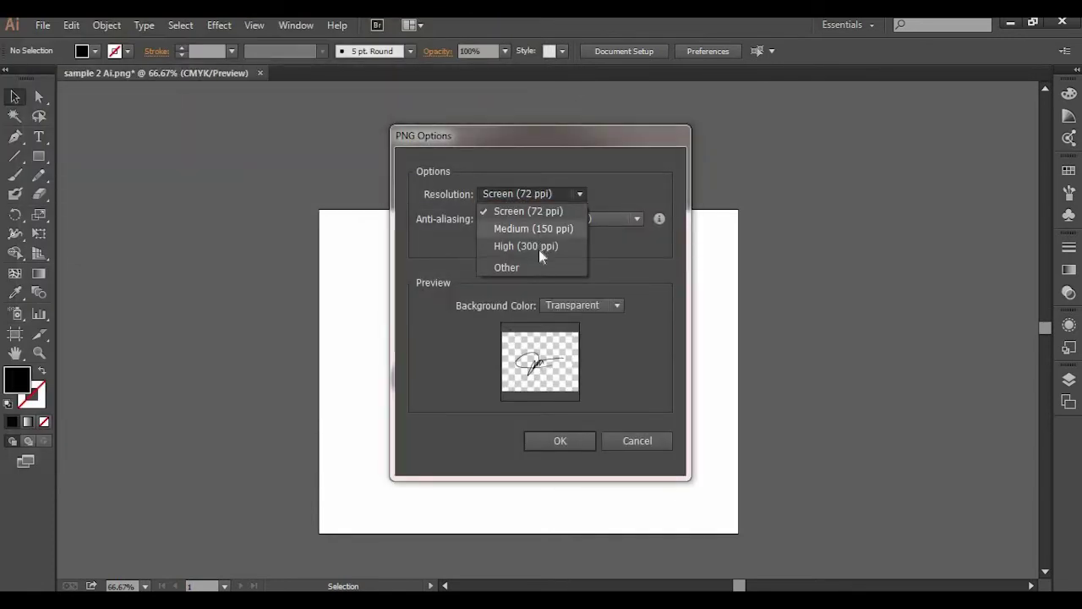
click(538, 247)
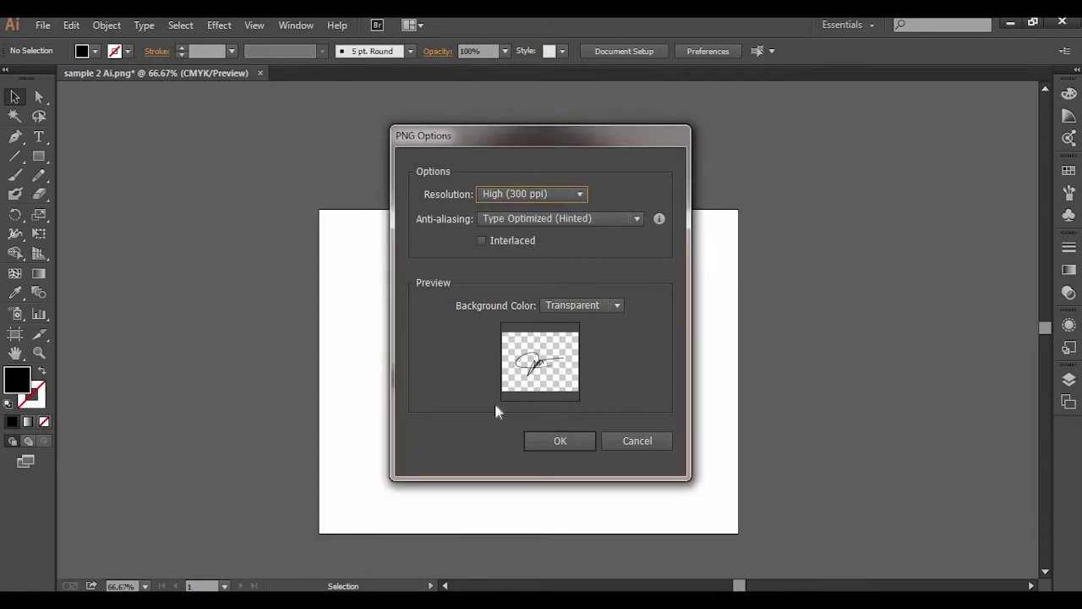
click(583, 438)
click(565, 438)
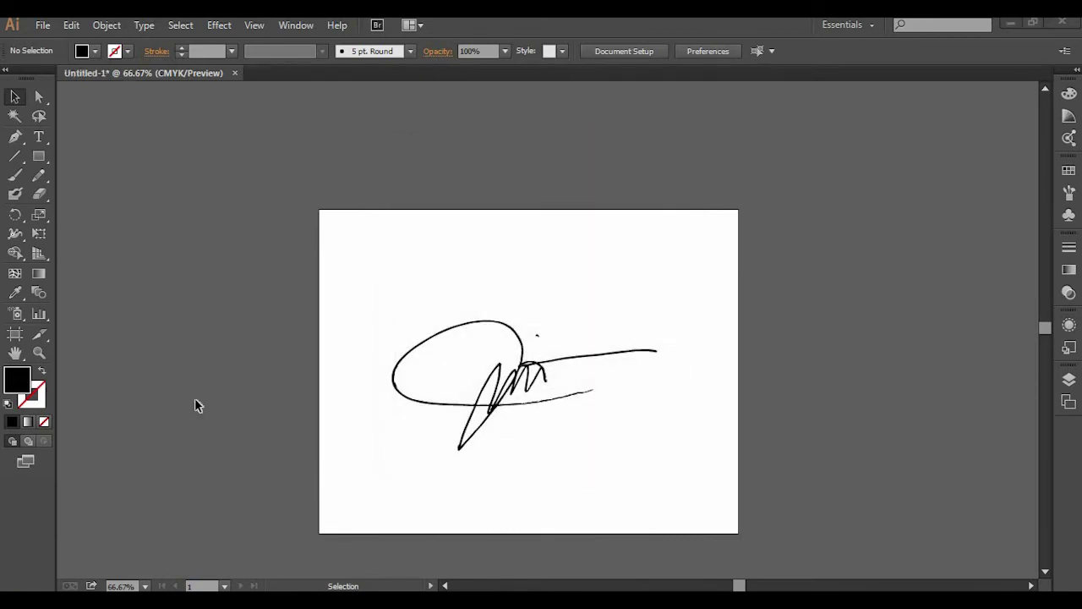
- Preview sample 1 and then sample 2 Ai-01 in Windows Photo Viewer, then close it
key(alt+Tab)
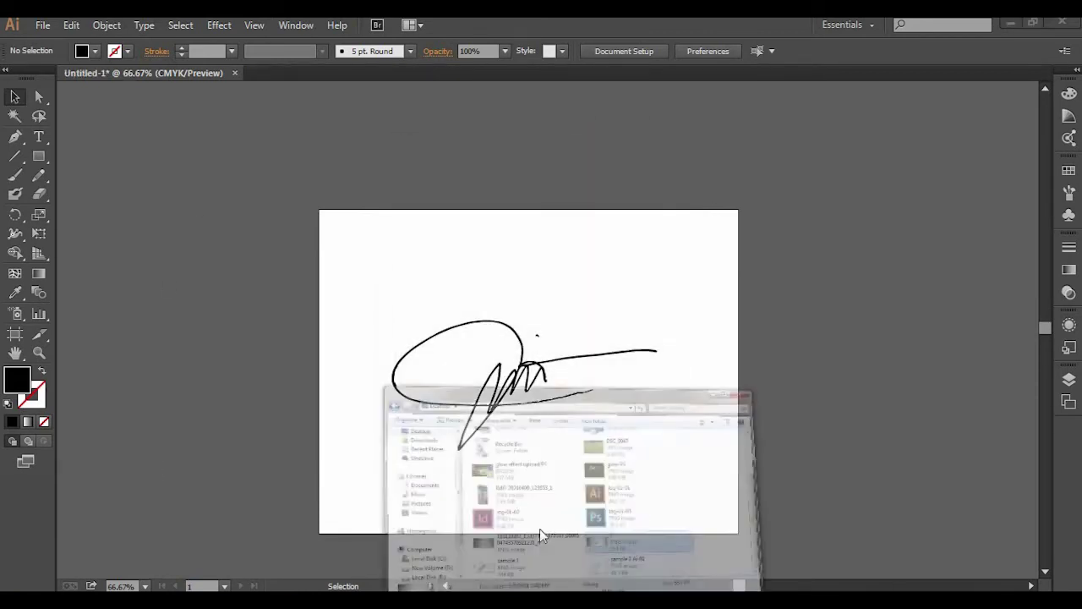
right_click(385, 555)
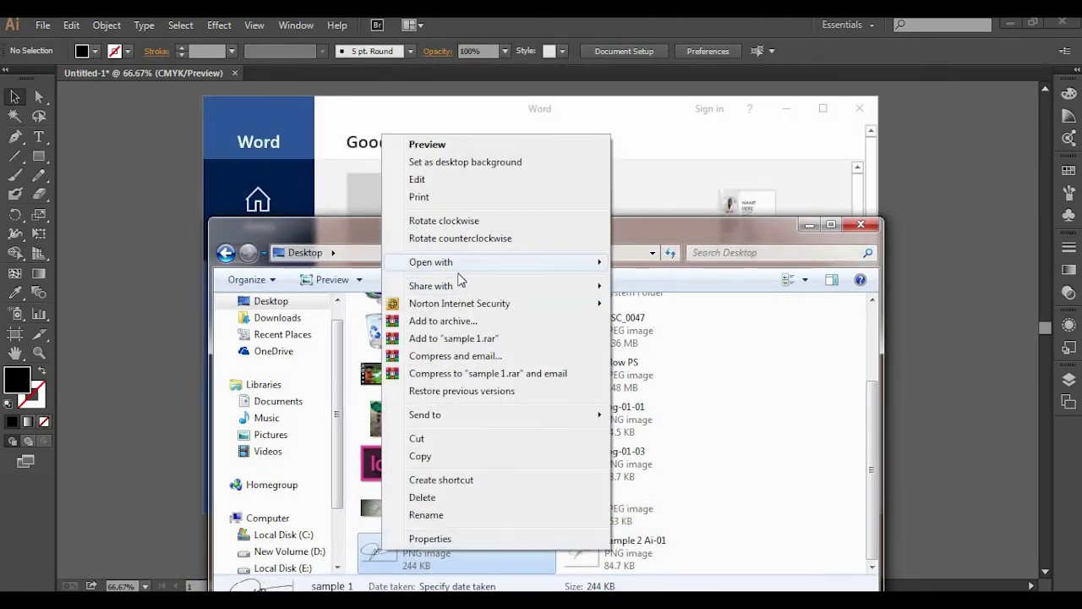
click(428, 144)
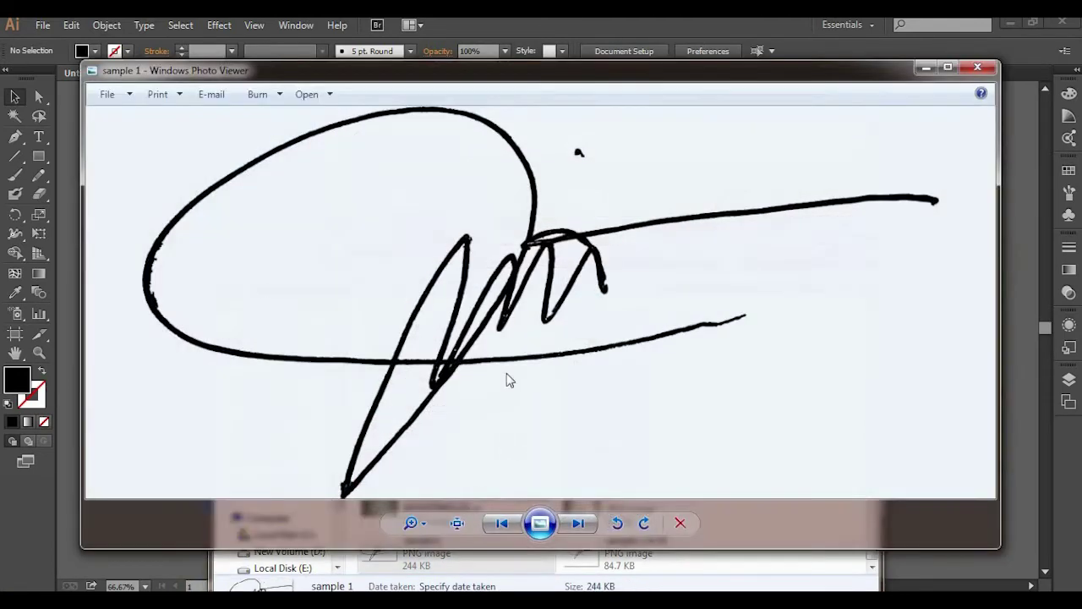
click(579, 524)
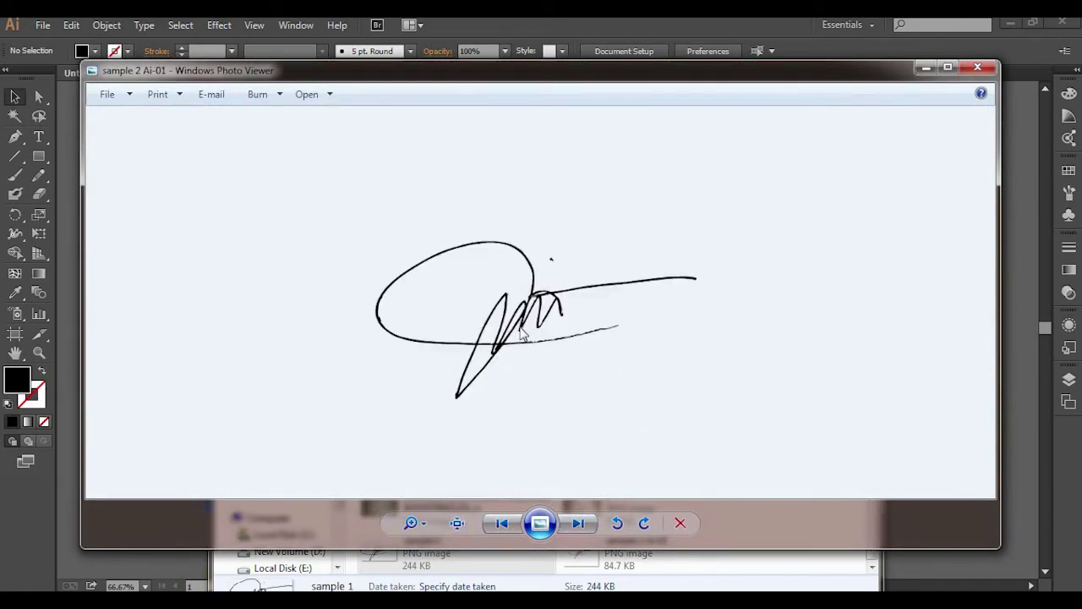
scroll(519, 328, up, 3)
scroll(524, 329, down, 3)
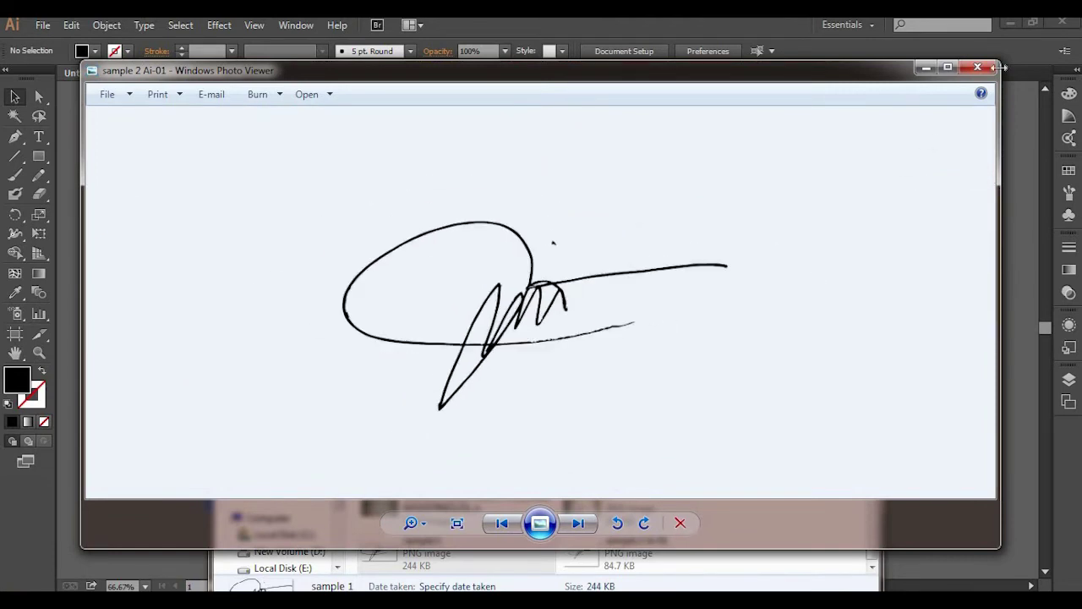
click(978, 67)
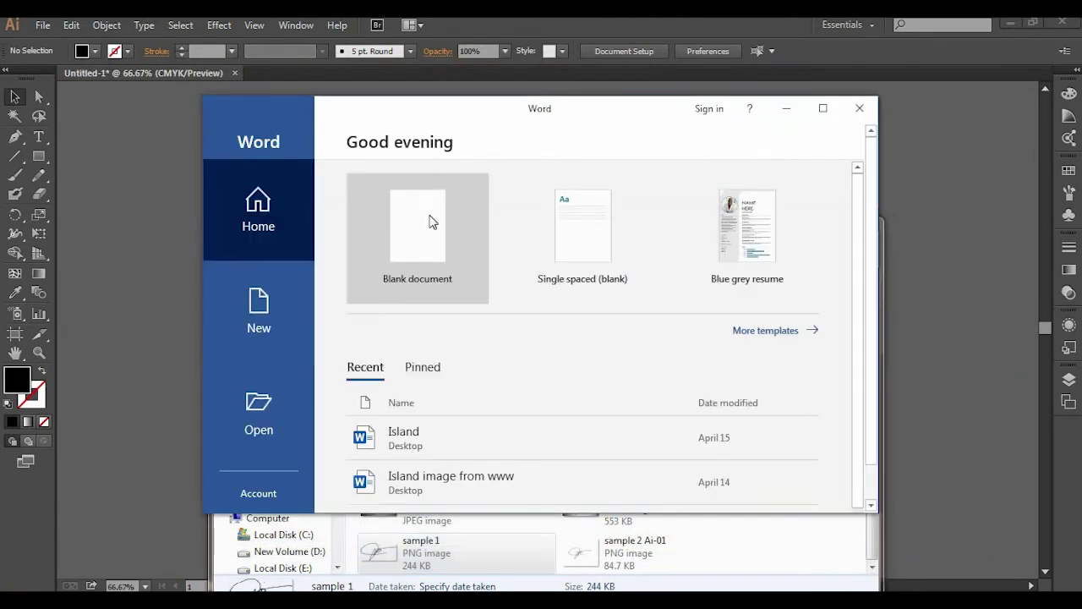
- Start a blank document with 'Apps Train' and insert the sample 1 image from the Desktop
click(431, 222)
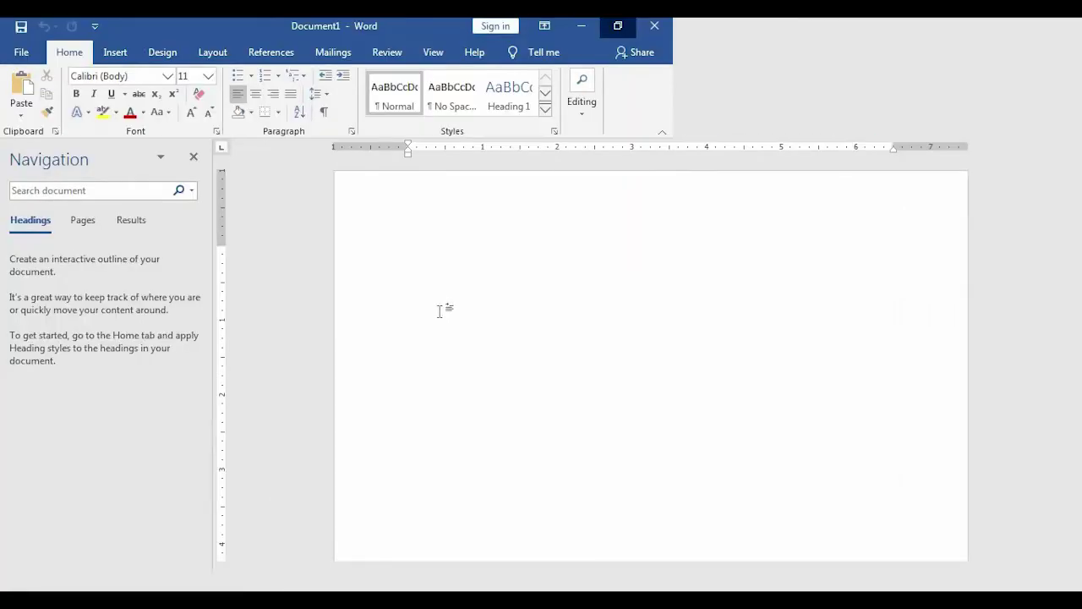
text(Apps Train)
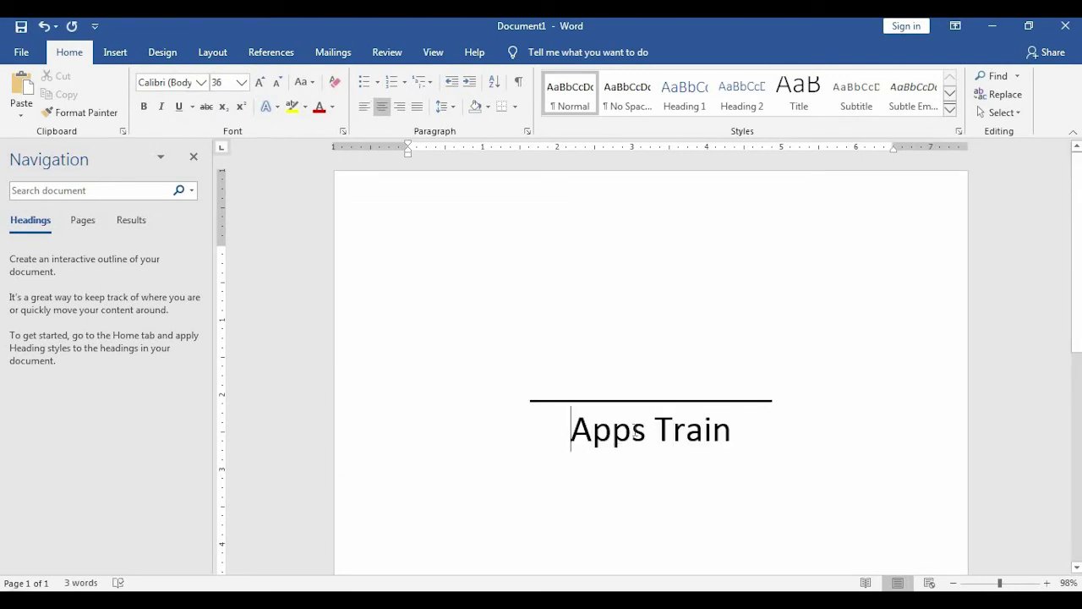
click(115, 52)
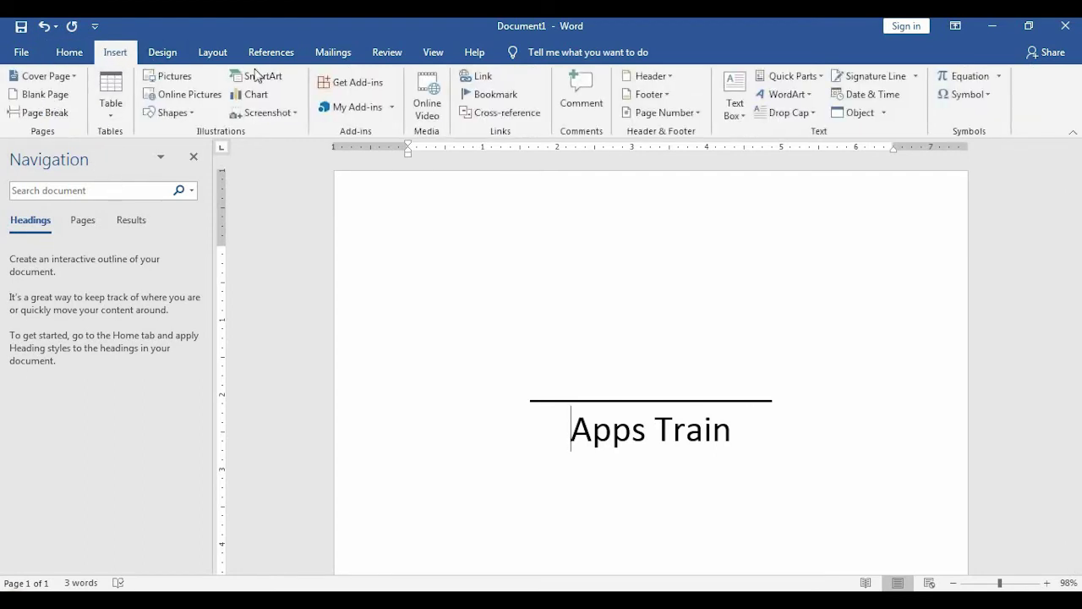
click(169, 76)
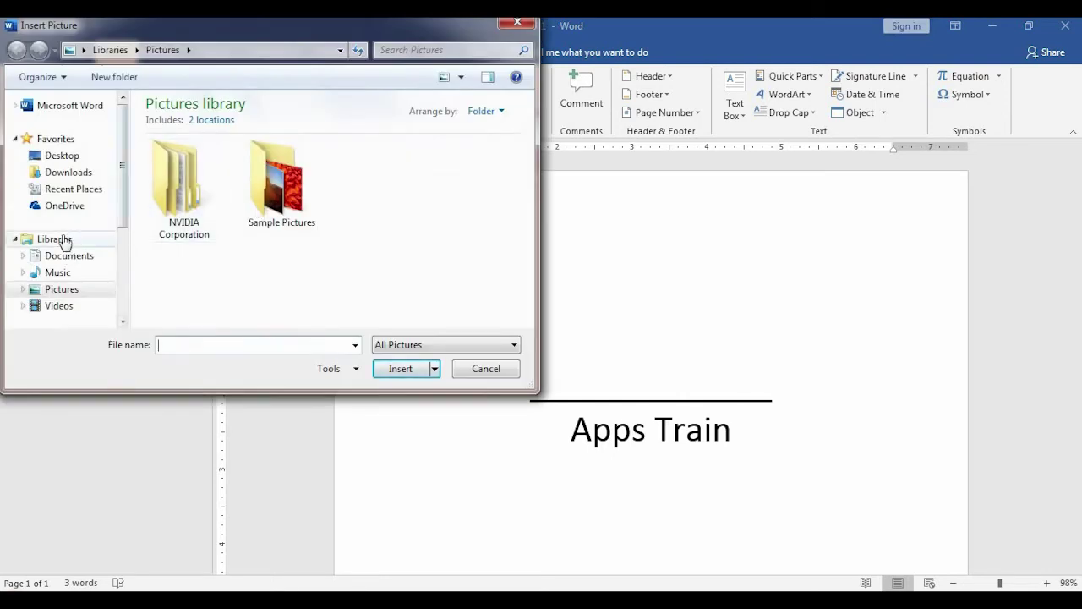
click(68, 161)
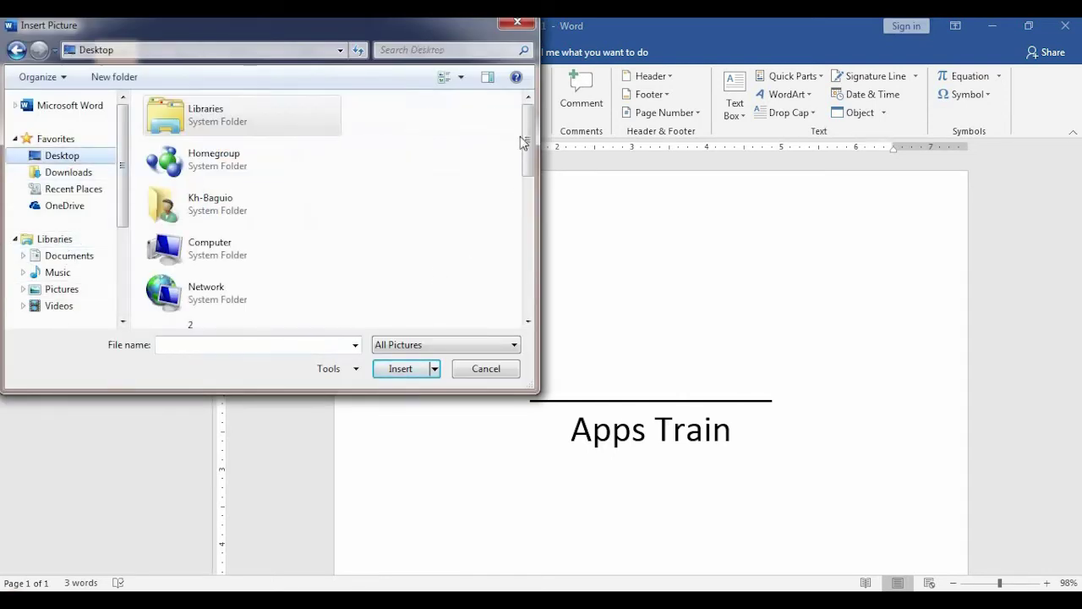
scroll(530, 254, down, 10)
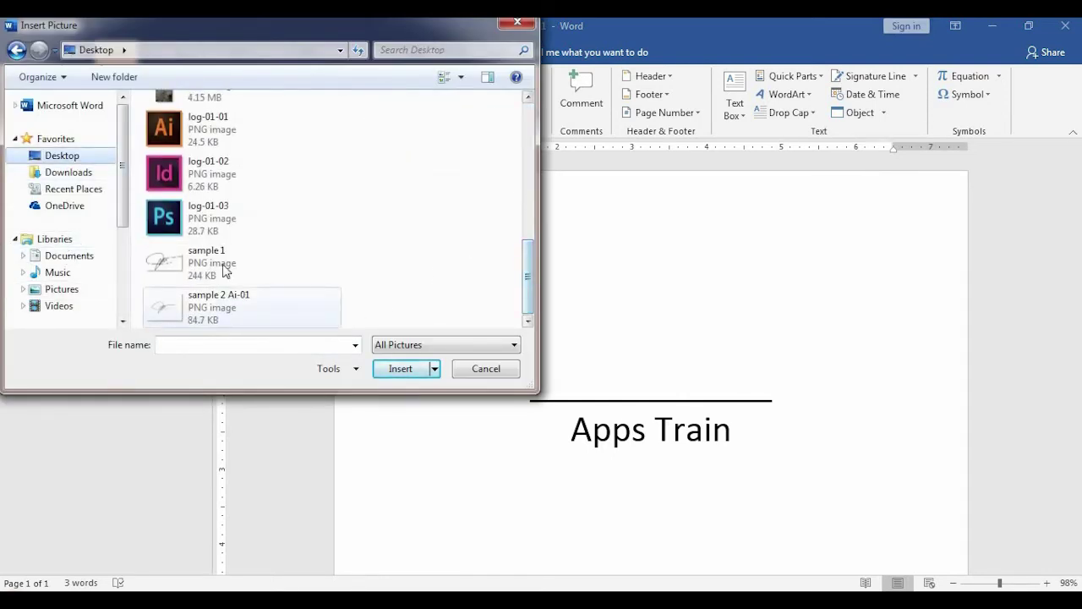
click(400, 370)
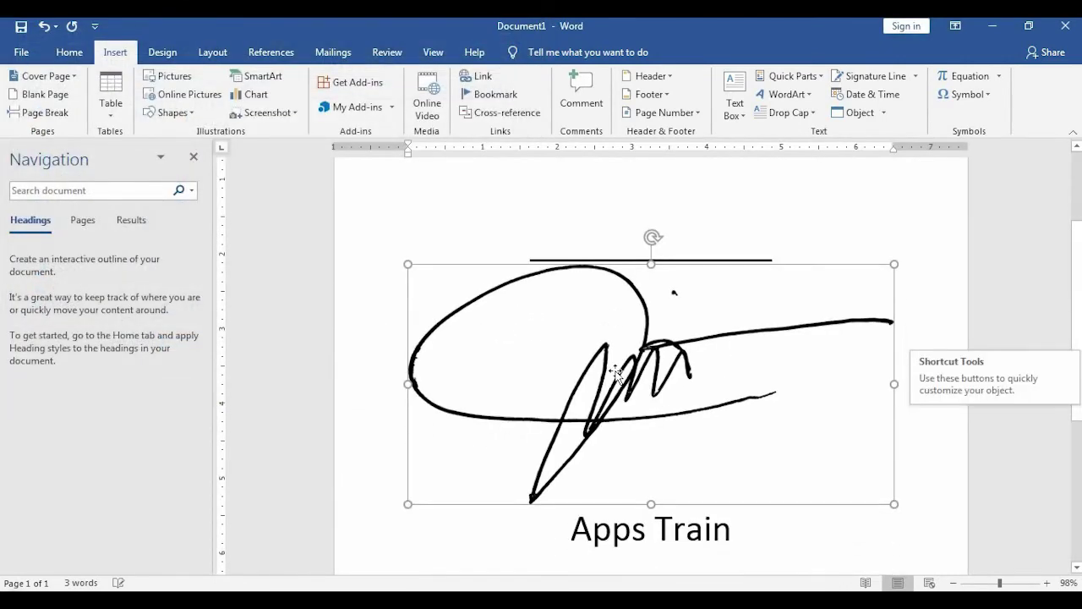
- Set the sample 1 signature to Behind Text wrapping and shrink it to about 1.1" by 2.23"
right_click(616, 372)
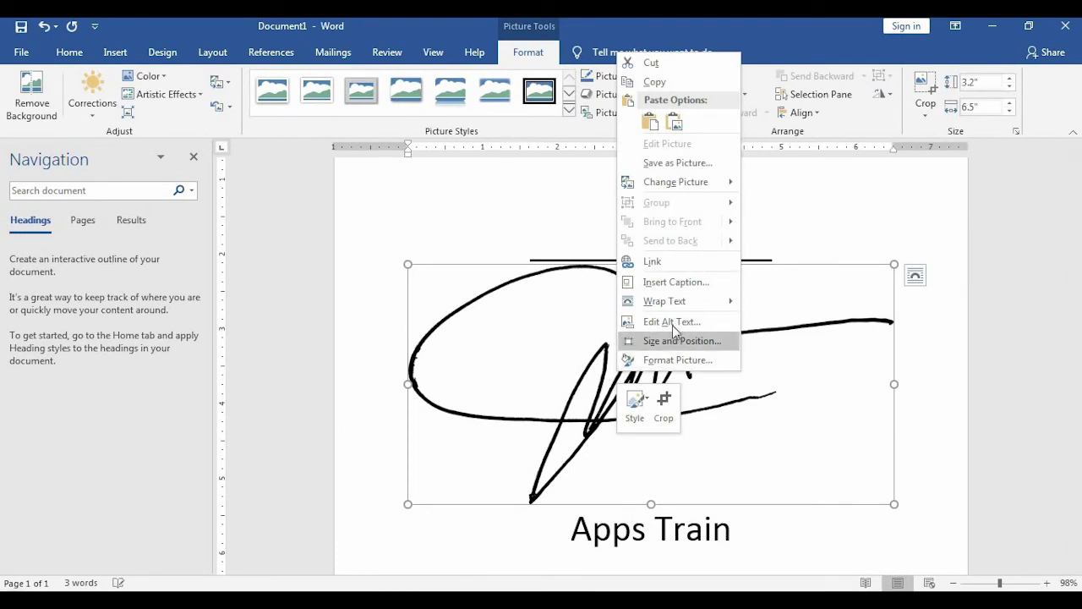
mouse_move(668, 307)
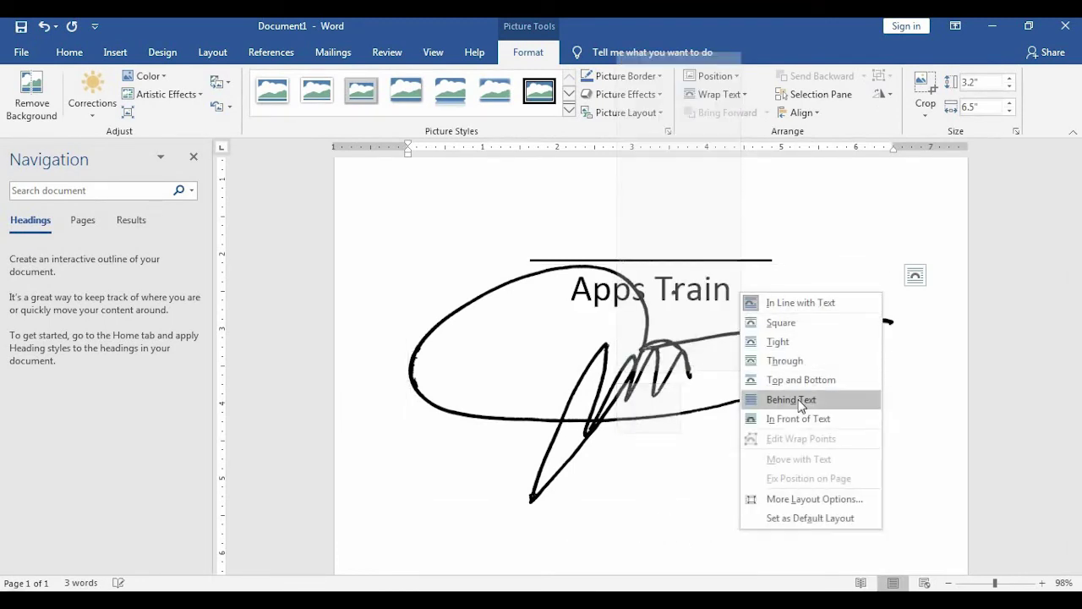
click(765, 401)
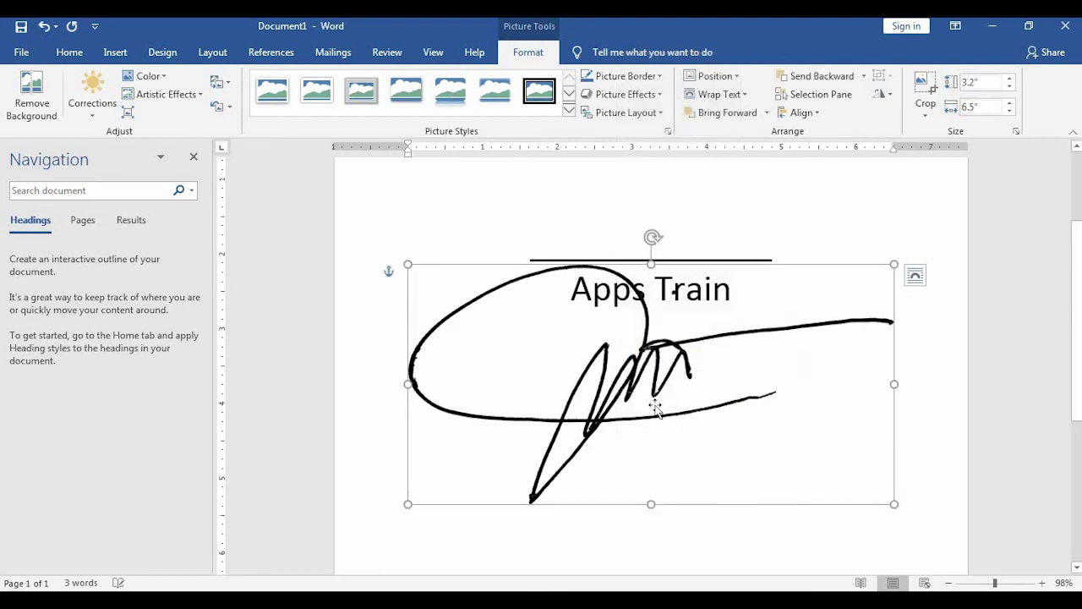
mouse_move(894, 504)
mouse_down()
mouse_move(583, 350)
mouse_move(575, 309)
mouse_up()
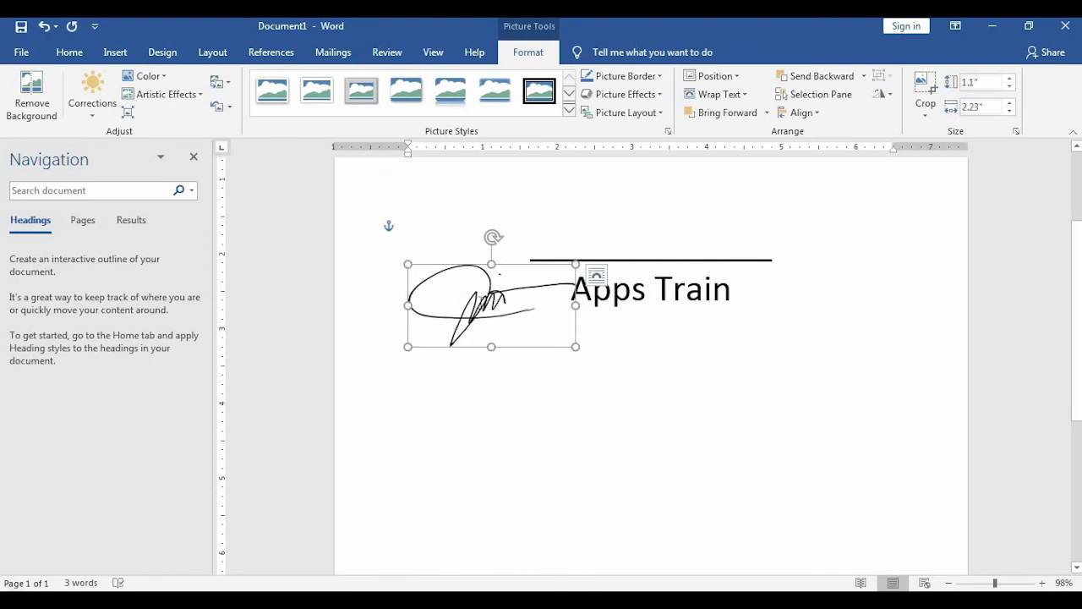
- Reposition the signature around the line, finally placing it below the Apps Train name
mouse_move(504, 265)
mouse_down()
mouse_move(648, 222)
mouse_move(669, 194)
mouse_move(669, 212)
mouse_move(685, 214)
mouse_up()
key(Escape)
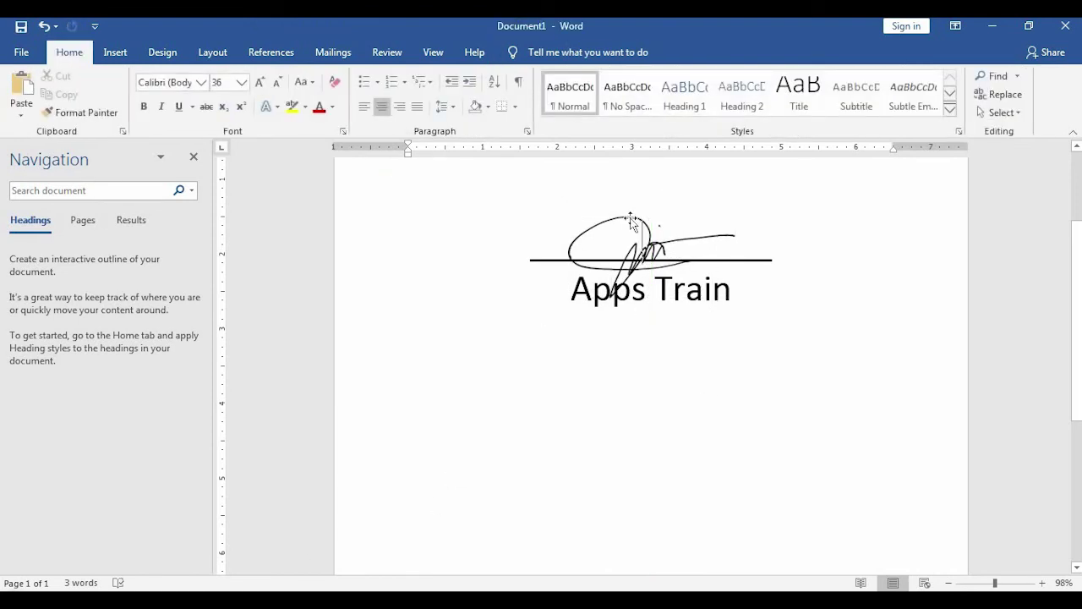
key(ctrl+l)
drag(635, 208, 635, 191)
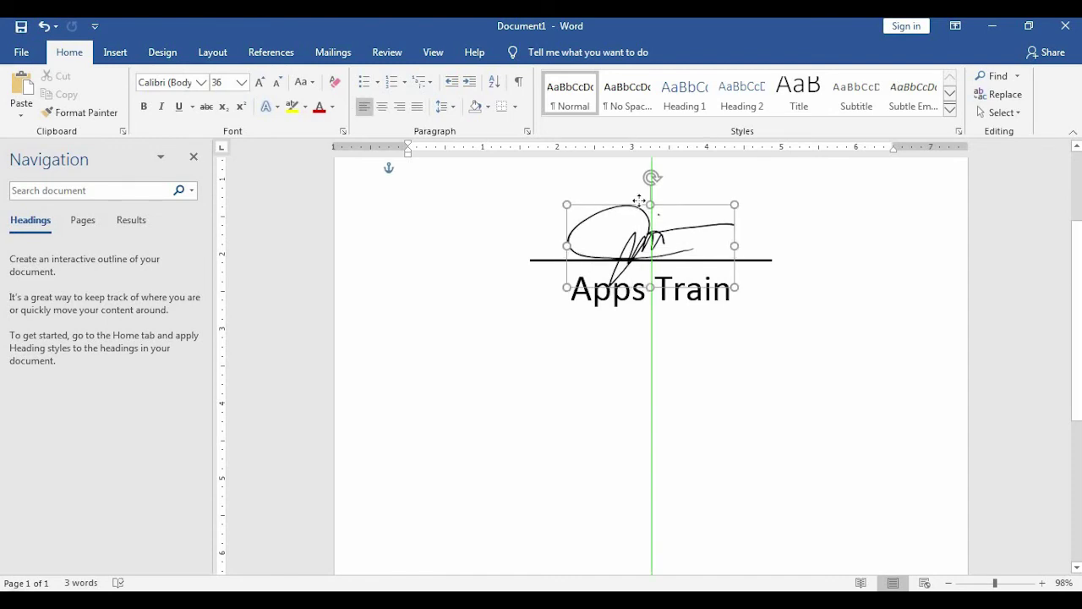
click(674, 389)
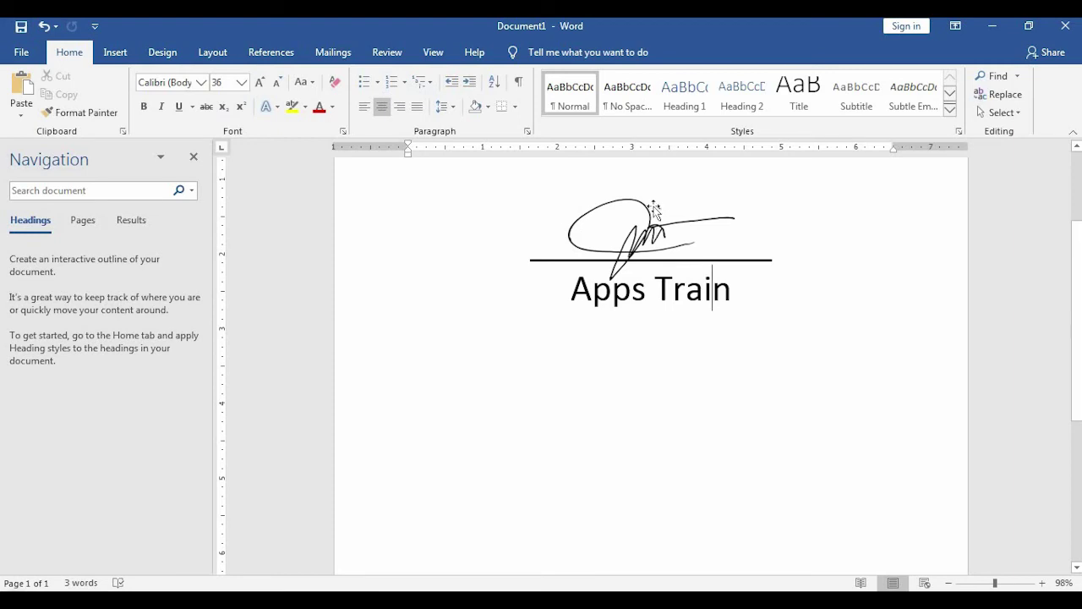
drag(656, 210, 668, 287)
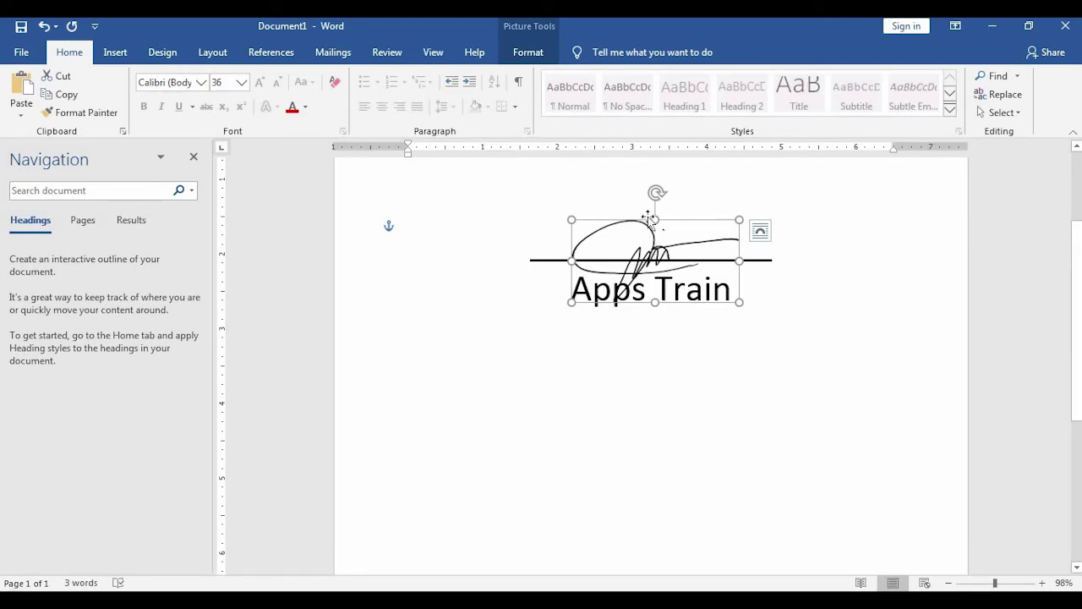
mouse_move(640, 212)
mouse_down()
mouse_move(675, 206)
mouse_move(550, 415)
mouse_up()
click(646, 355)
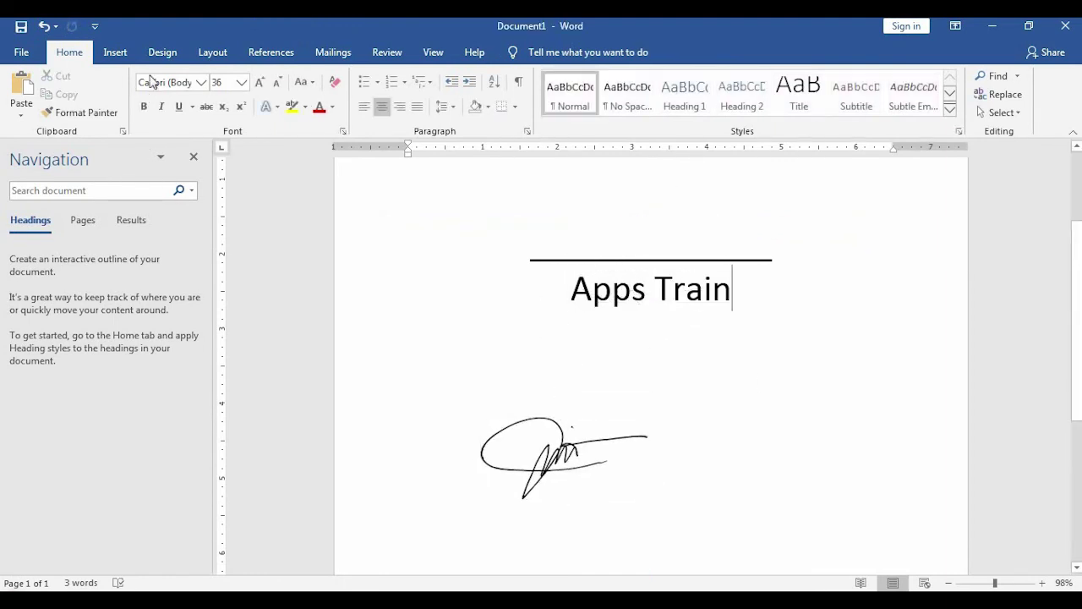
- Insert the sample 2 Ai-01 signature image from the Desktop
click(115, 51)
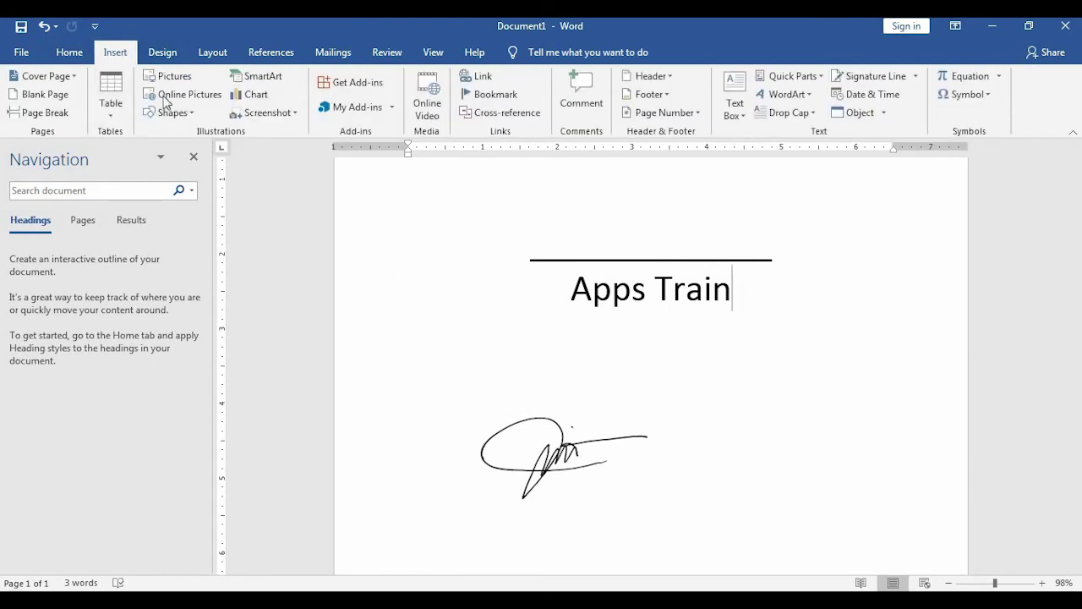
click(165, 74)
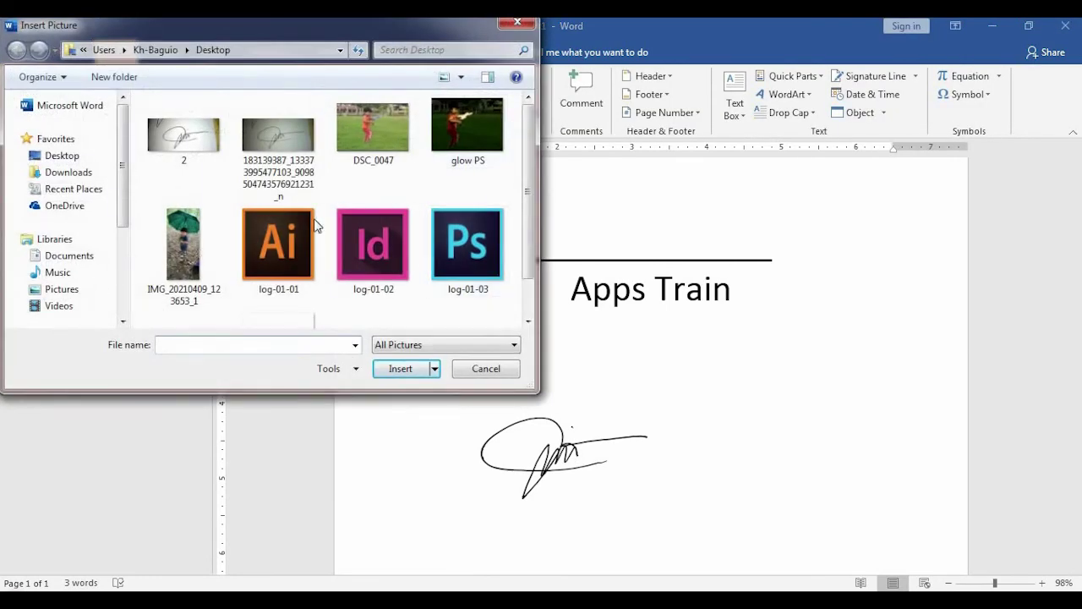
scroll(298, 299, down, 1)
click(298, 300)
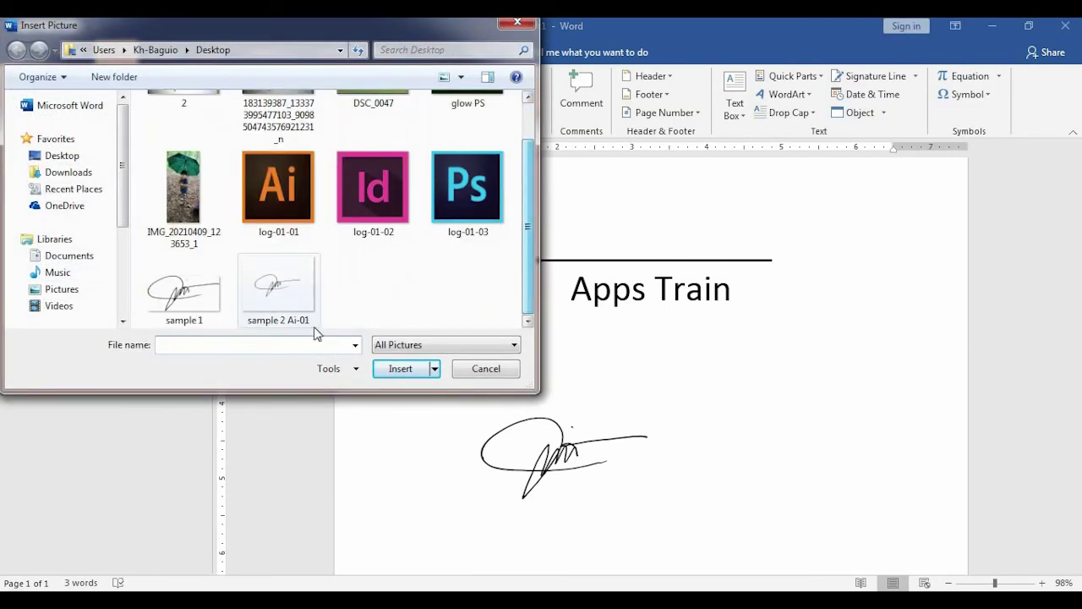
click(418, 369)
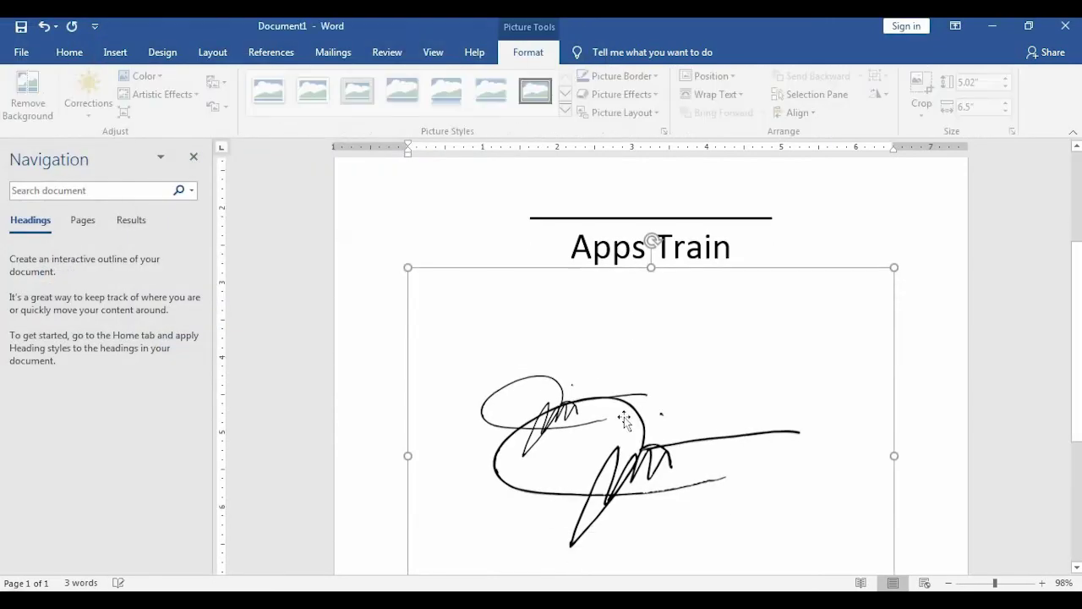
- Set the new signature behind text and resize it to 2.57" by 3.32"
click(917, 276)
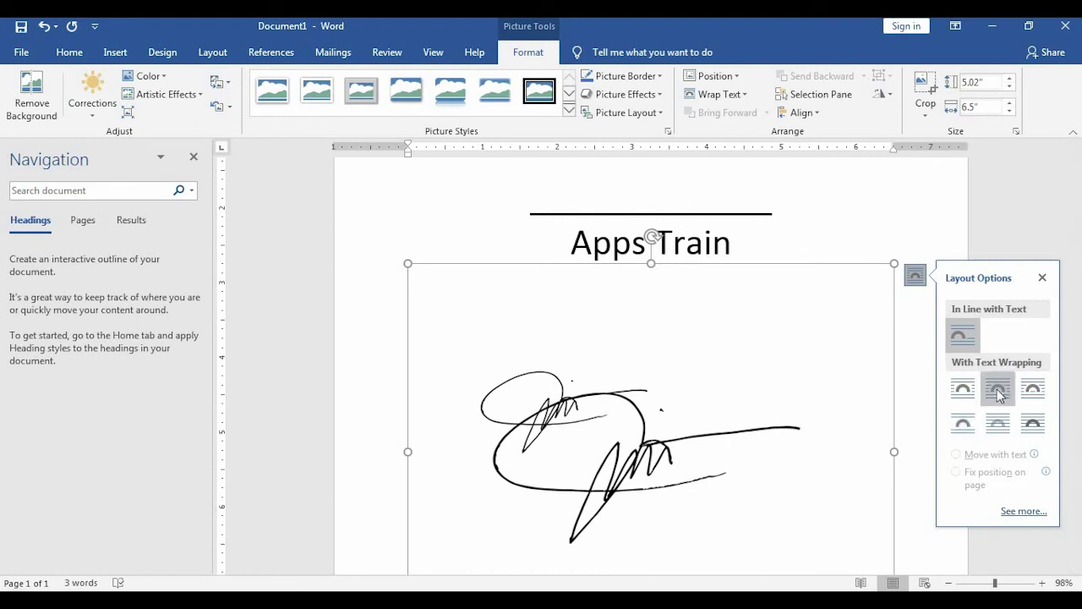
click(998, 427)
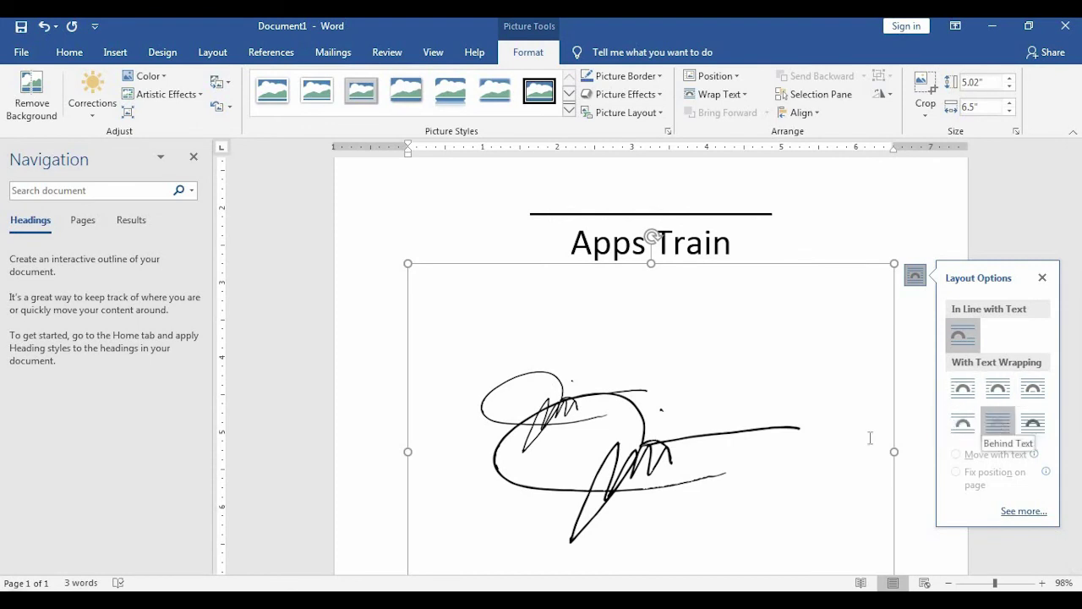
drag(759, 348, 592, 447)
scroll(592, 440, down, 5)
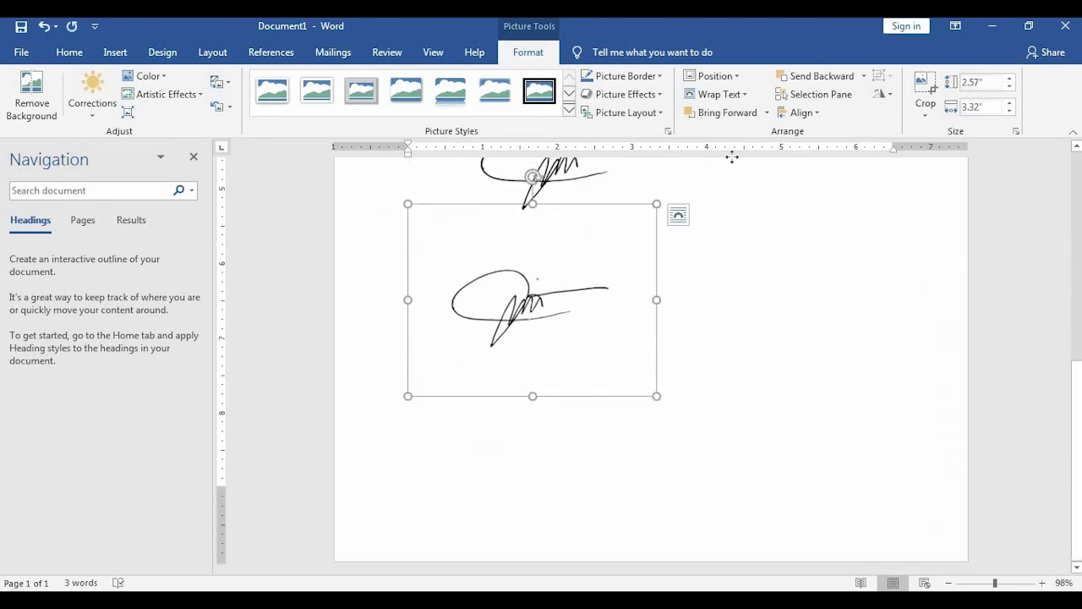
click(703, 234)
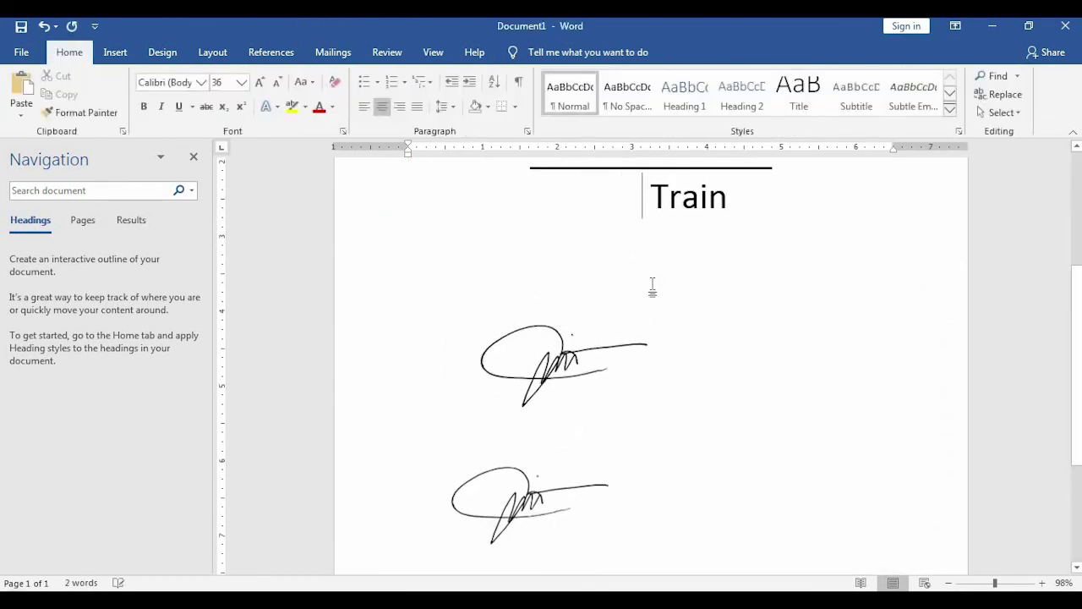
- Restore the deleted word 'Apps' and move the sample 1 signature onto the line above 'Apps Train'
key(ctrl+z)
click(555, 427)
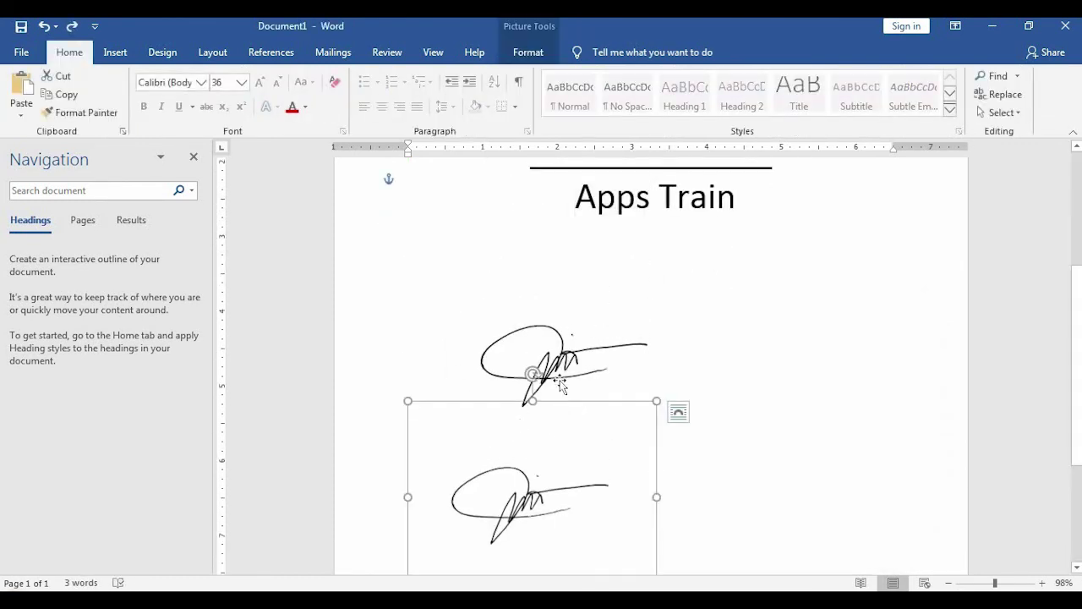
click(591, 330)
mouse_move(590, 329)
mouse_down()
mouse_move(679, 128)
mouse_move(684, 152)
mouse_move(602, 365)
mouse_move(691, 179)
mouse_up()
scroll(683, 285, up, 2)
drag(684, 276, 687, 264)
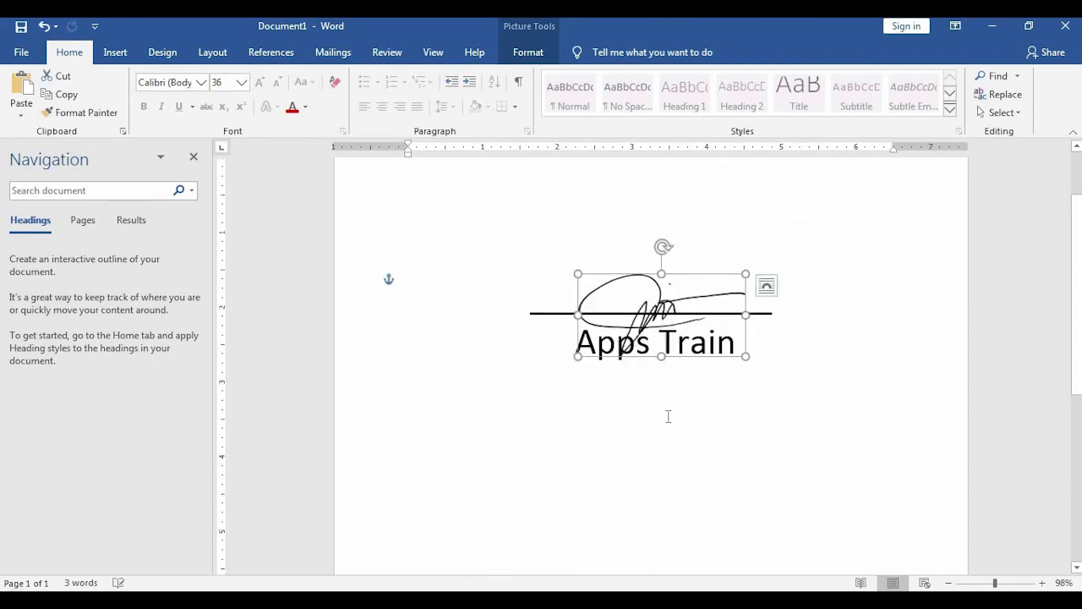
click(684, 315)
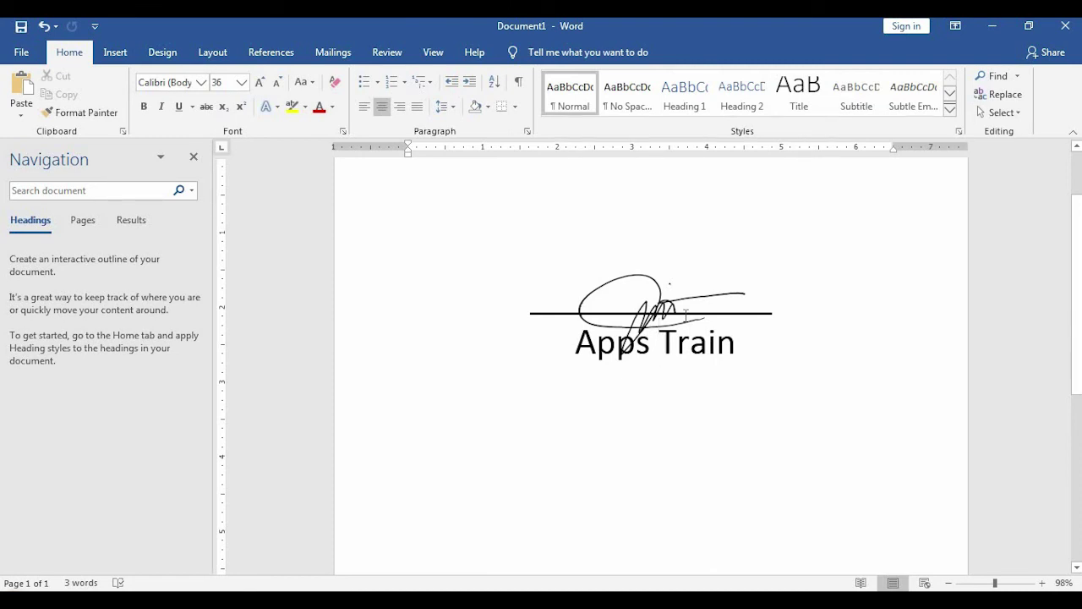